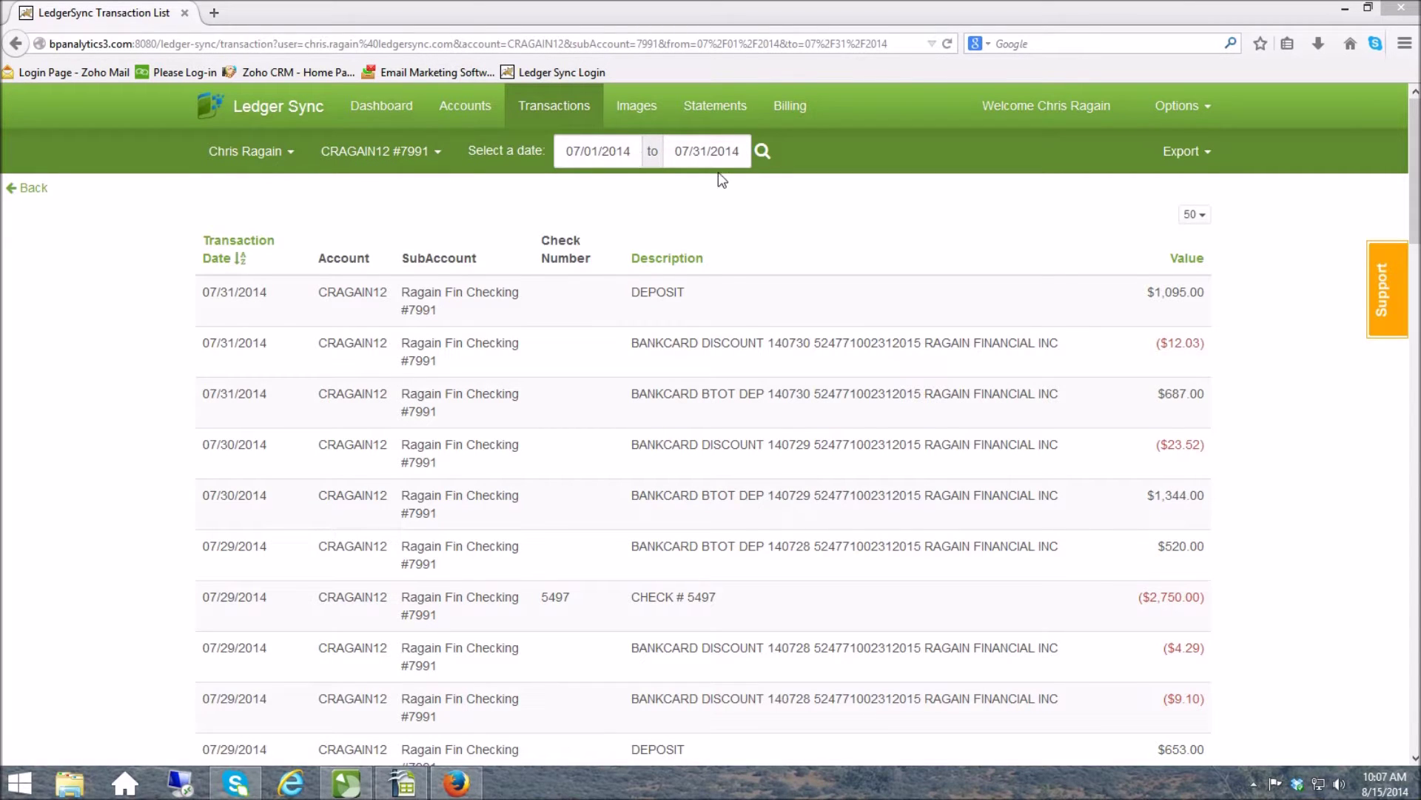
Show the Excel, Quickbooks and OFX export choices for the 07/01–07/31/2014 checking transactions
left_click(1206, 162)
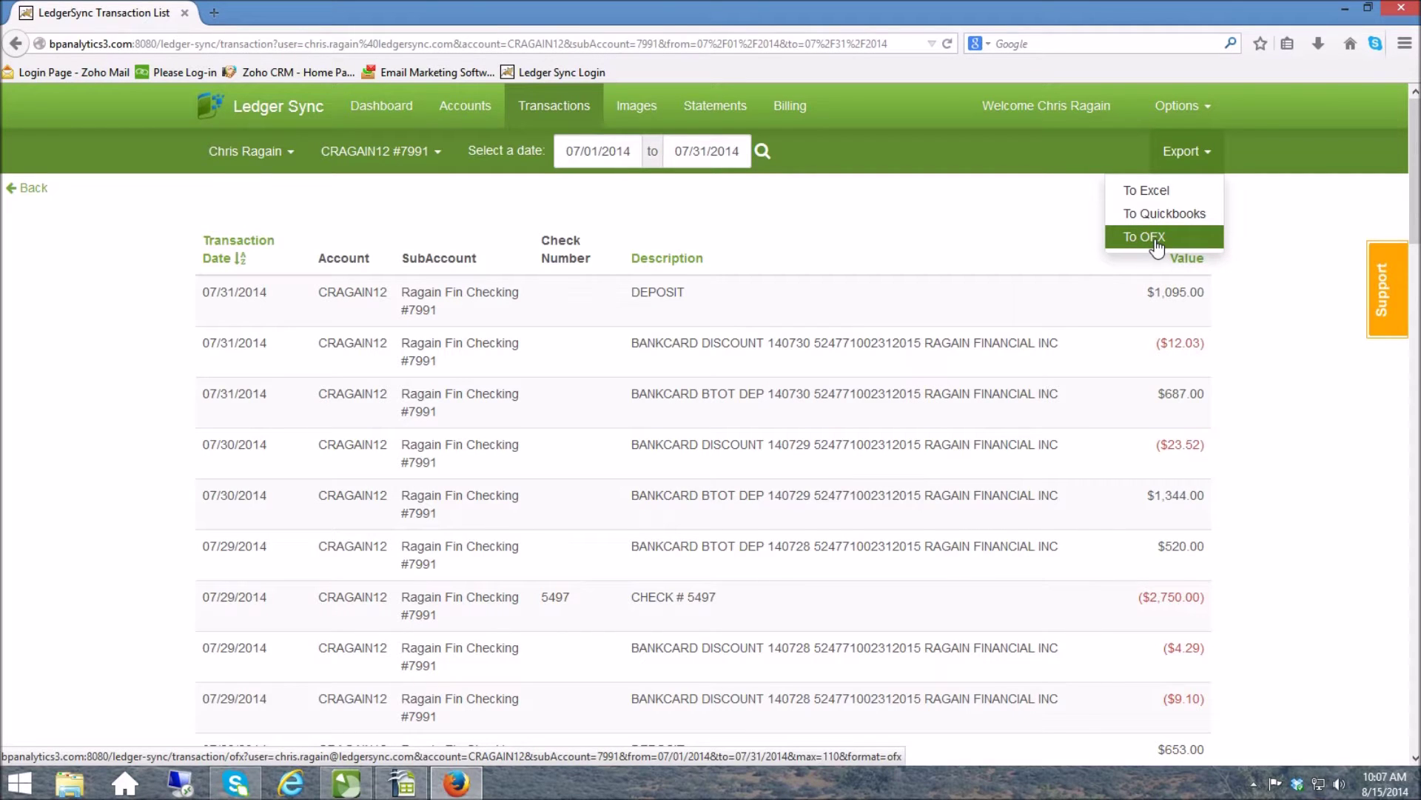
Export the July transactions to OFX, then cancel the Firefox download prompt
left_click(1158, 244)
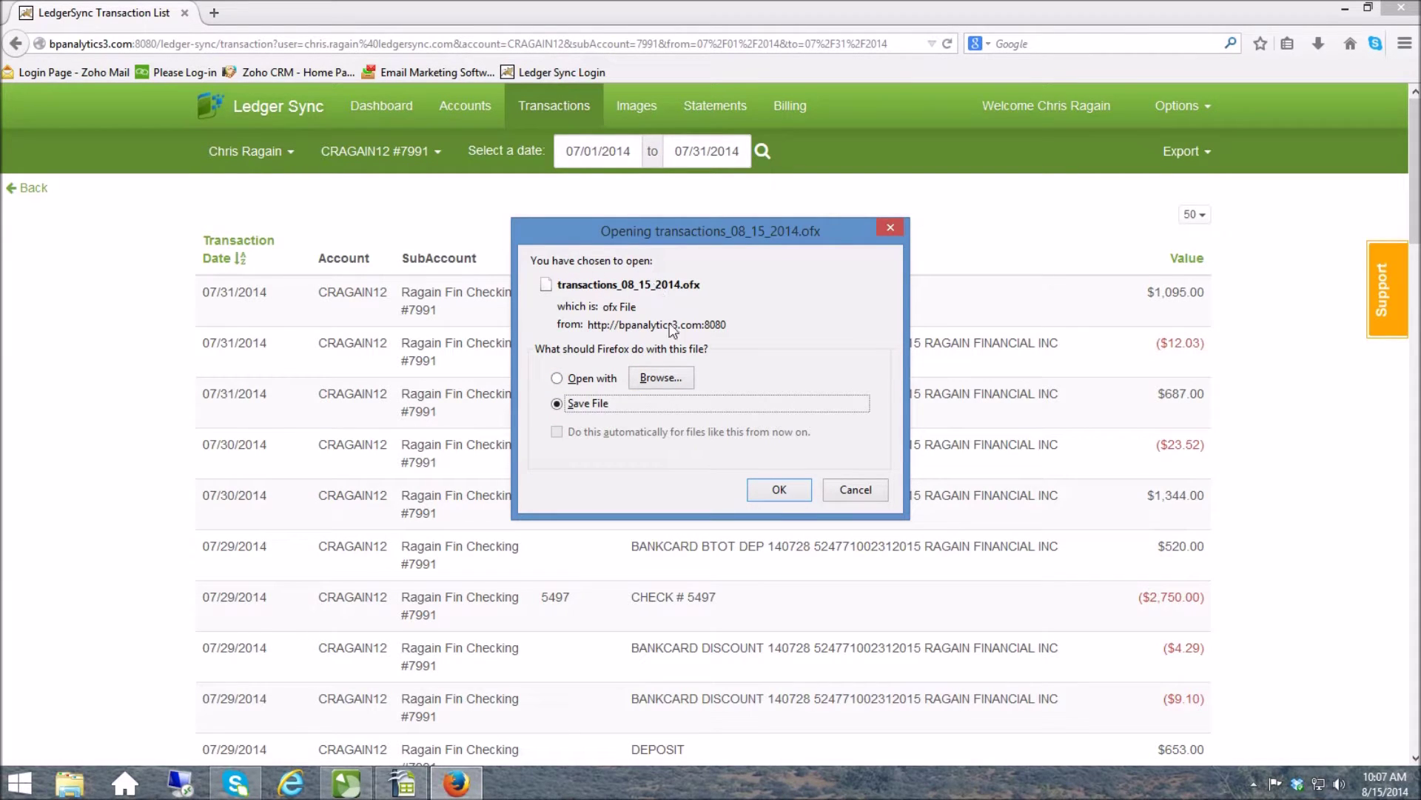
left_click(856, 489)
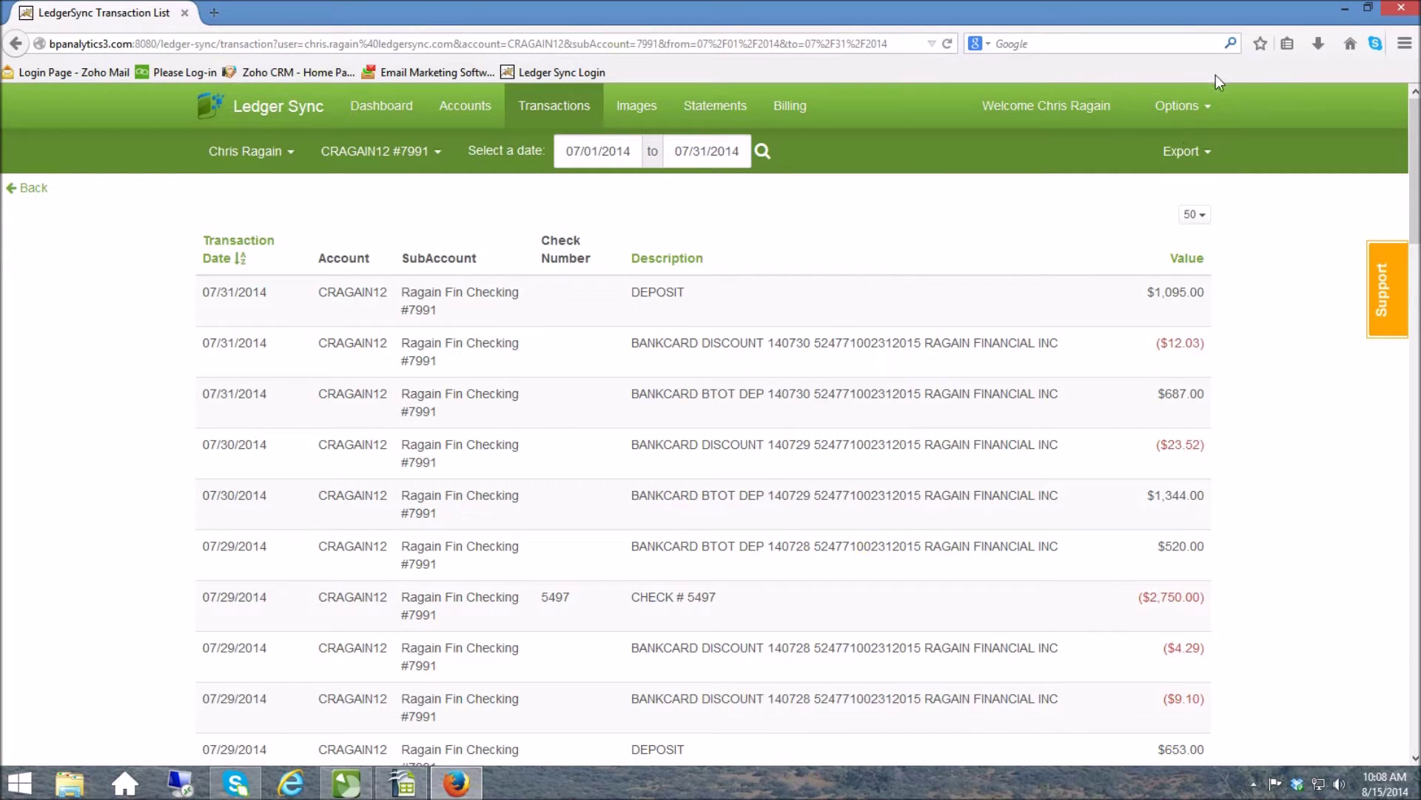
Switch from Firefox to Accounting CS and open Reconcile Bank Accounts for the Test Client
left_click(1345, 10)
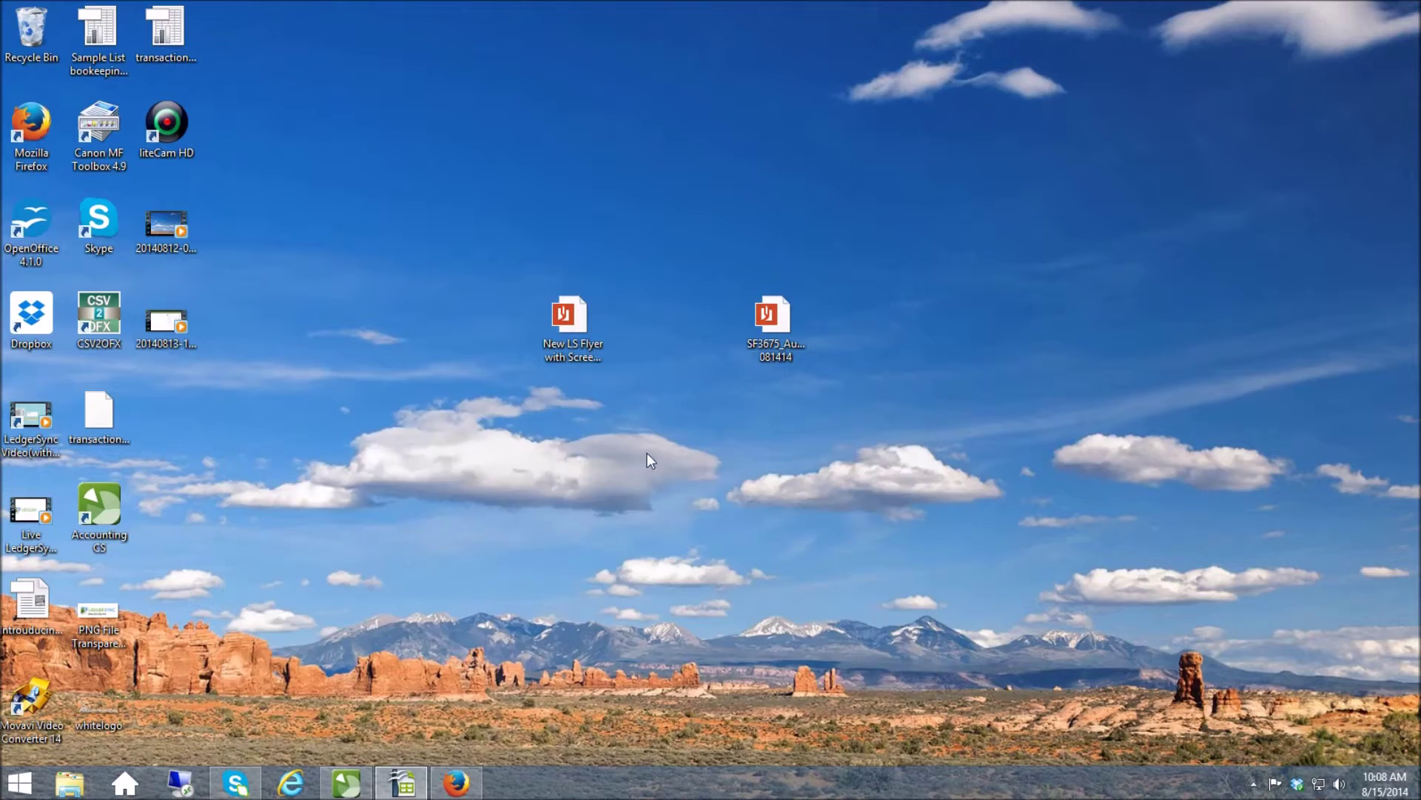
left_click(346, 784)
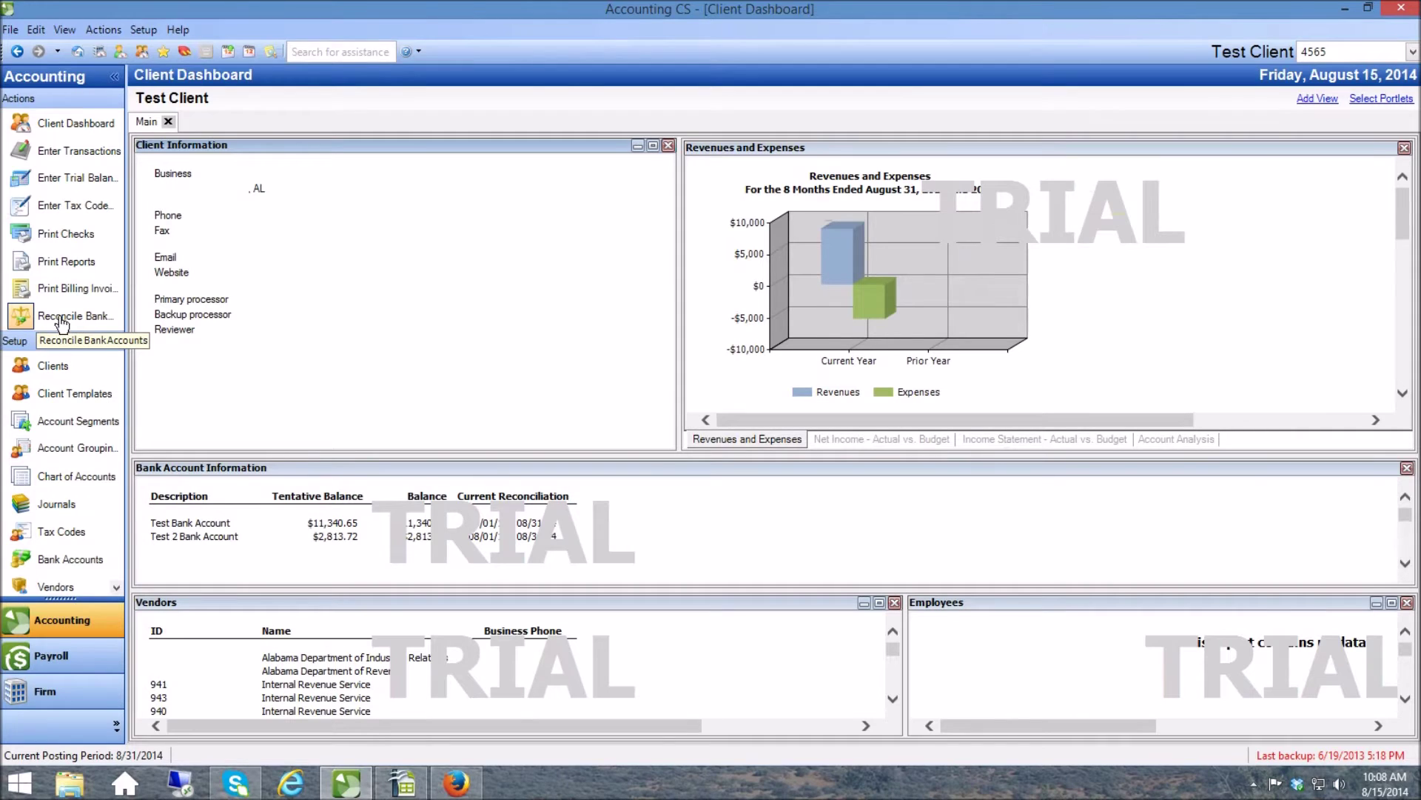
left_click(69, 320)
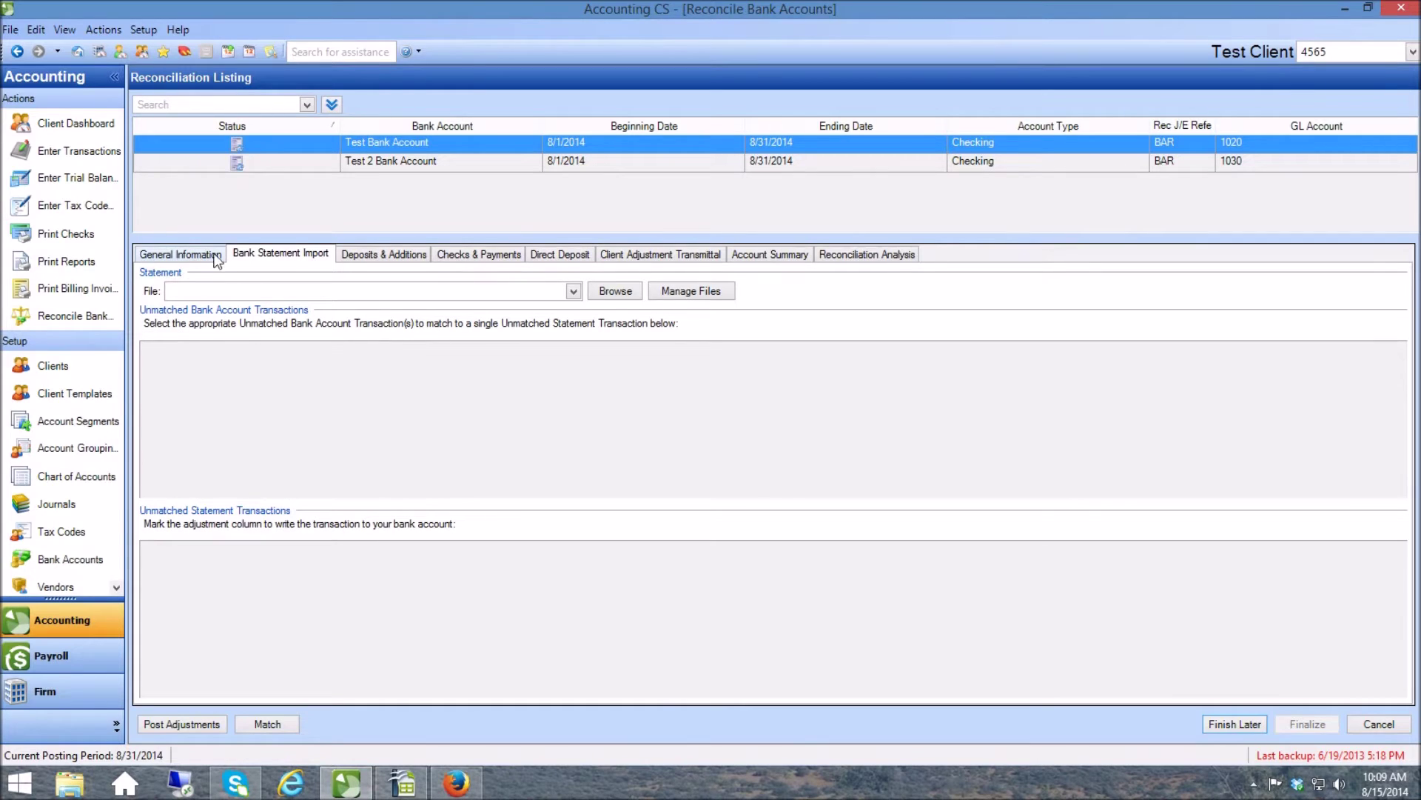
Review Test Bank Account's General Information, then return to the Bank Statement Import page
left_click(170, 254)
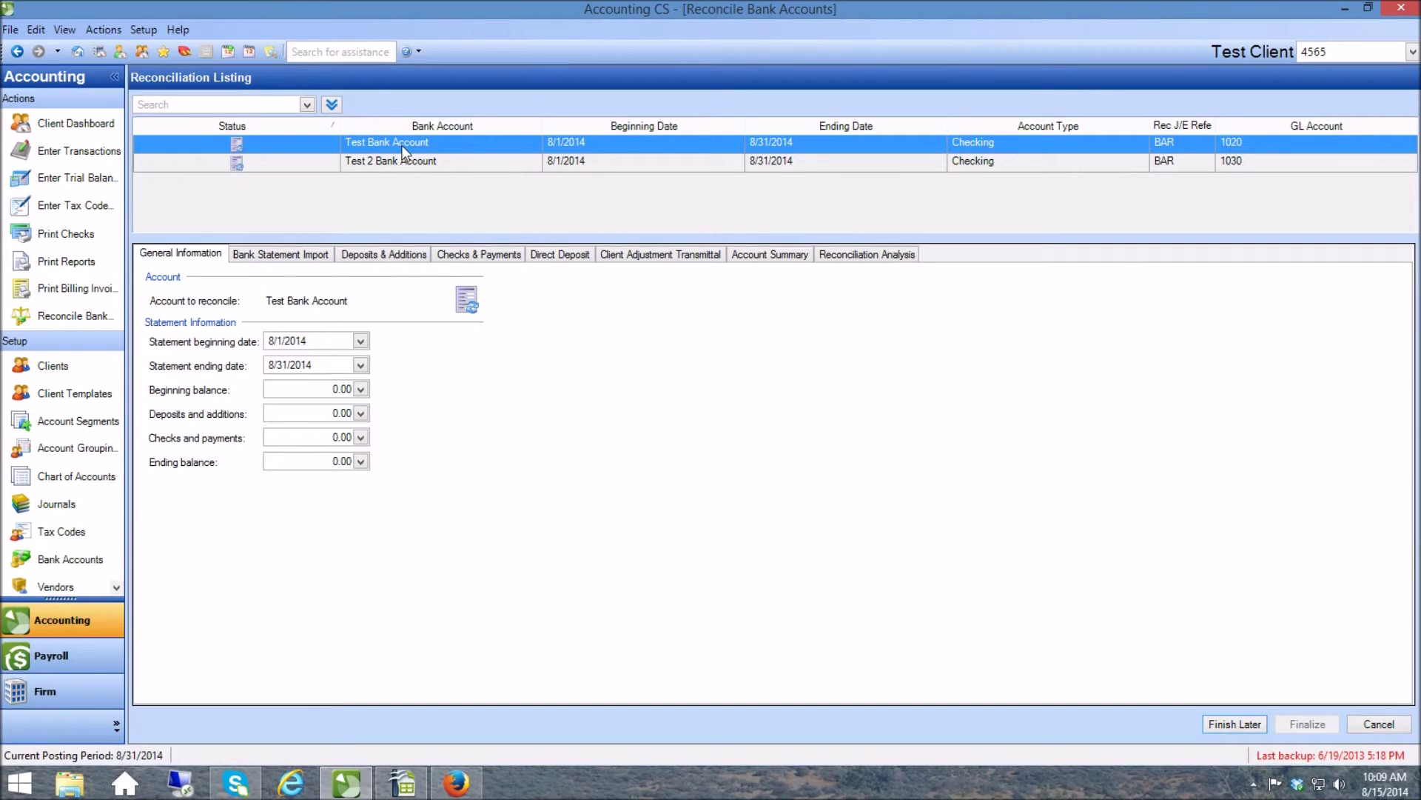
left_click(270, 256)
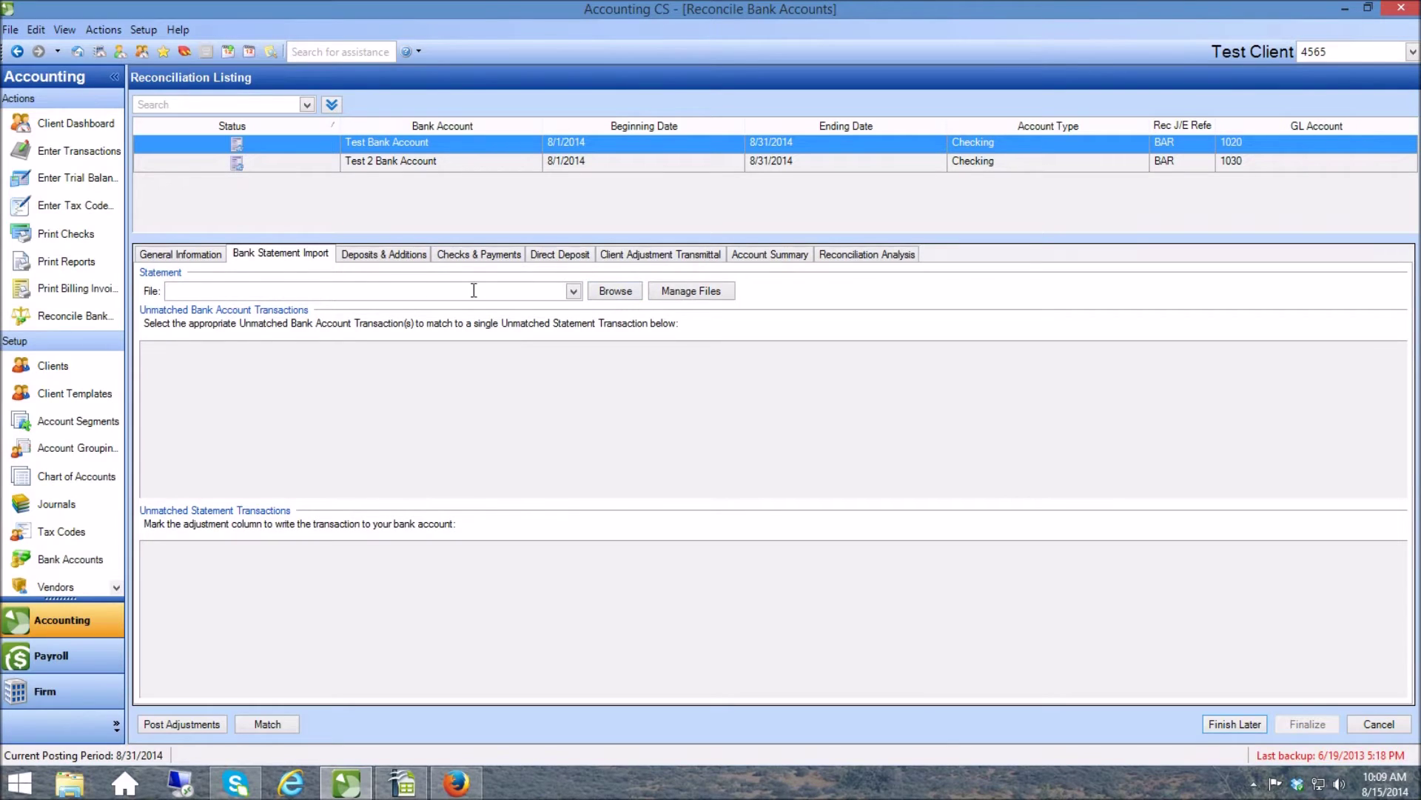
Import transactions_08_14_2014.ofx from Downloads and expand the 41 unmatched statement credits
left_click(609, 292)
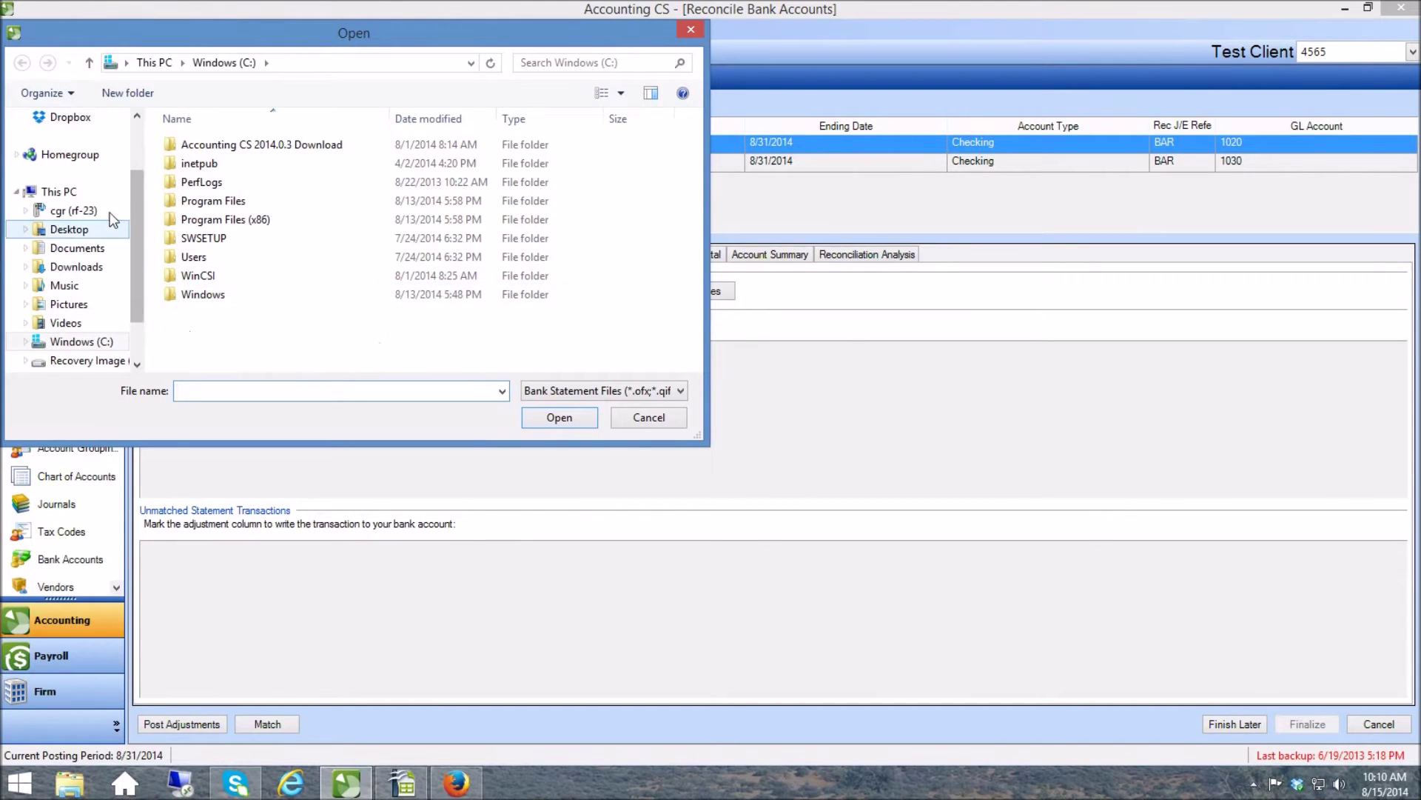
scroll(134, 223, "up", 2)
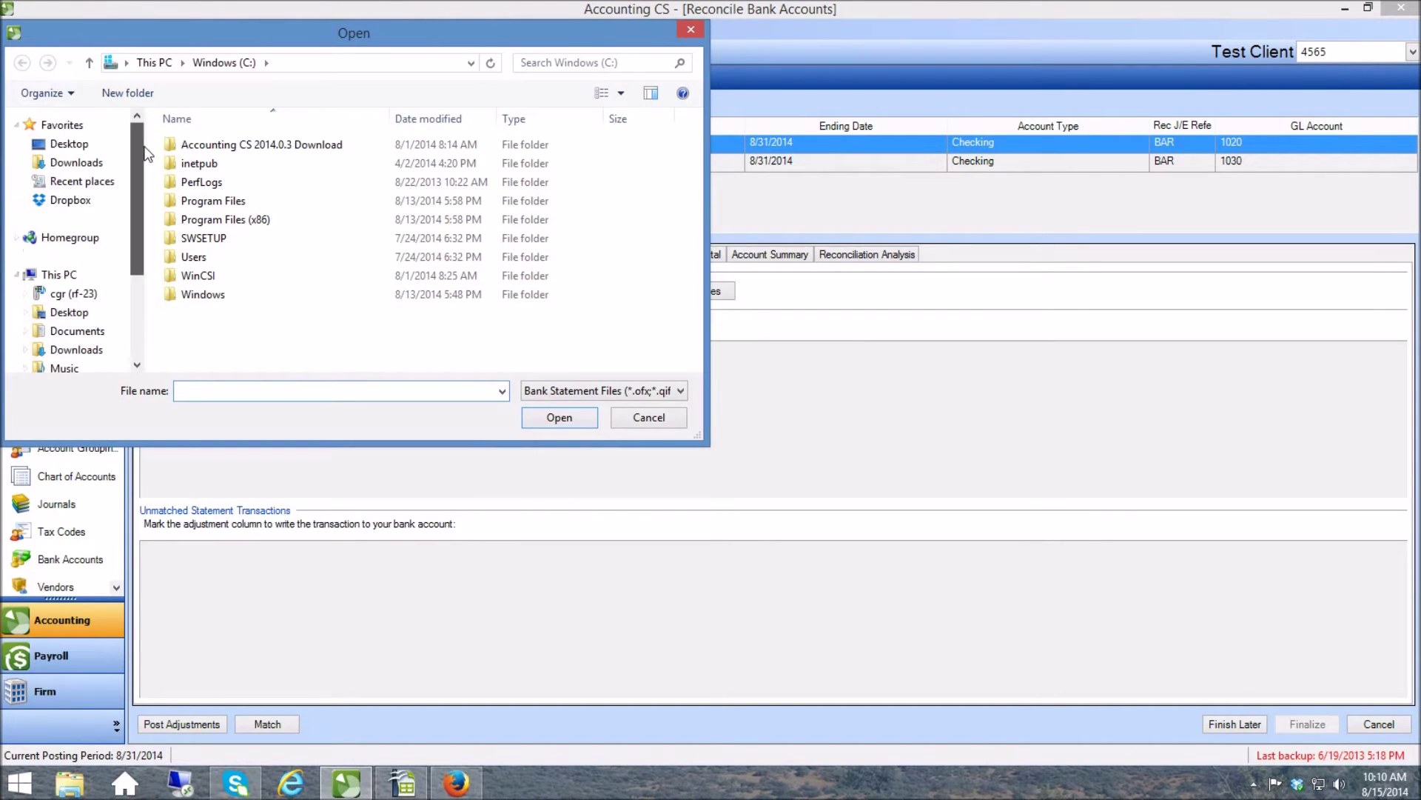
left_click(78, 165)
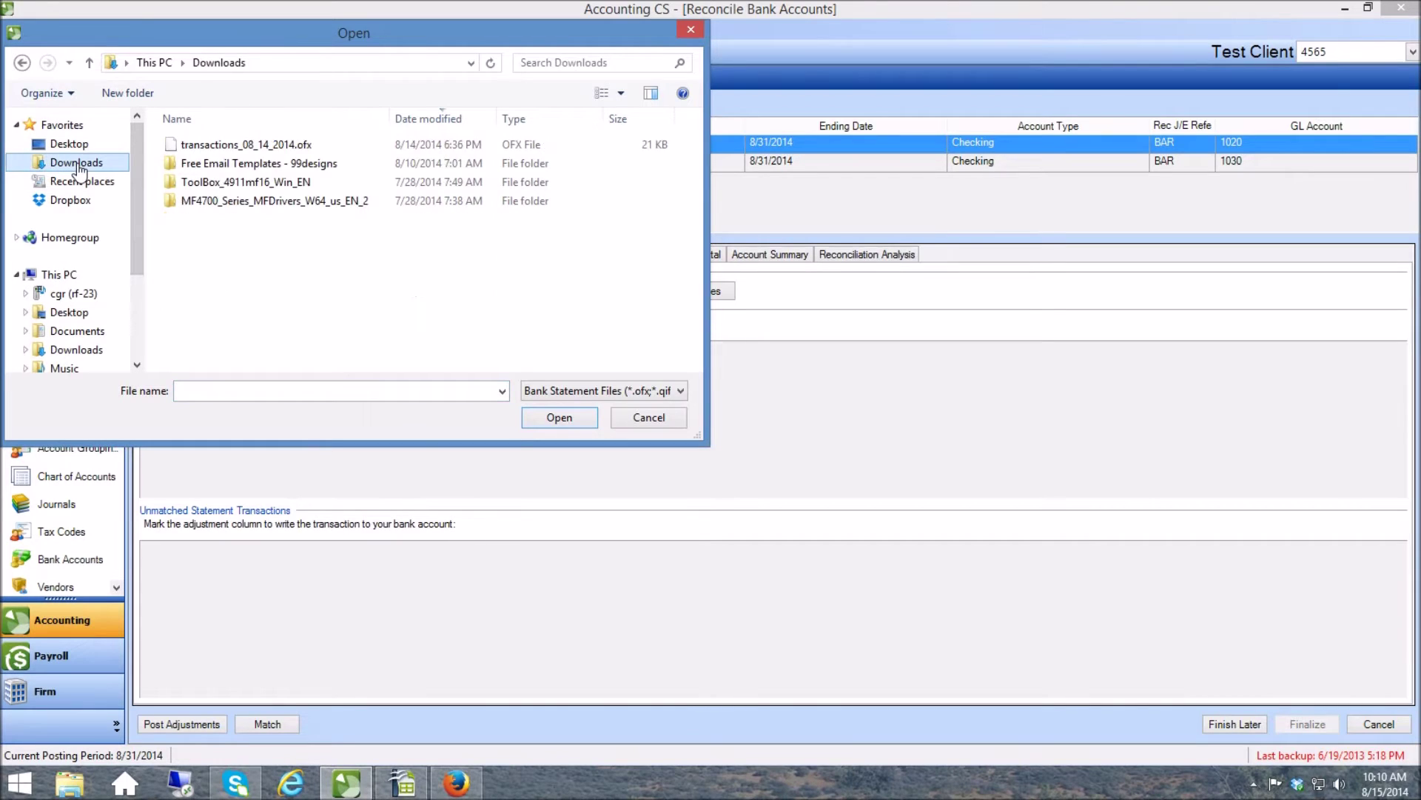
left_click(225, 150)
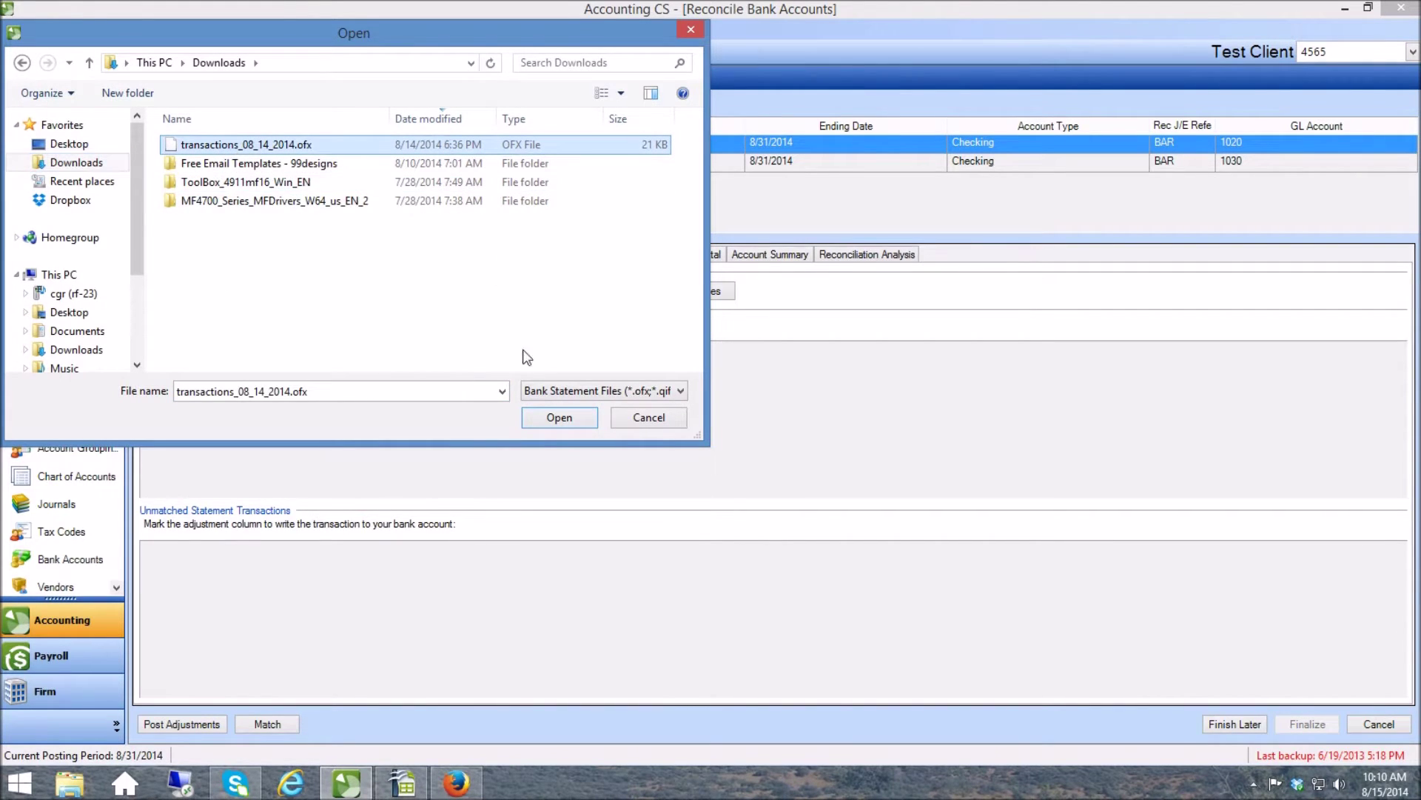
left_click(555, 418)
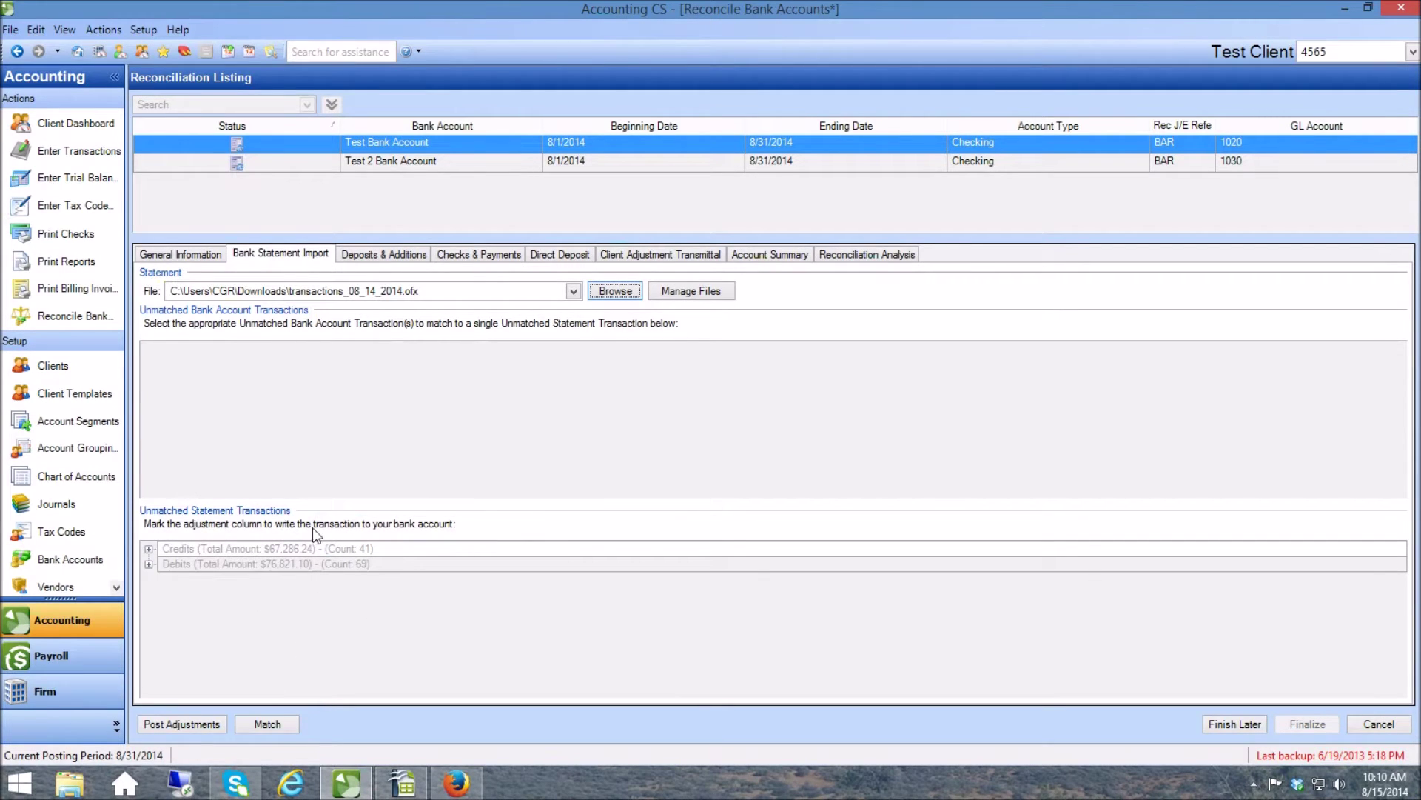
left_click(149, 549)
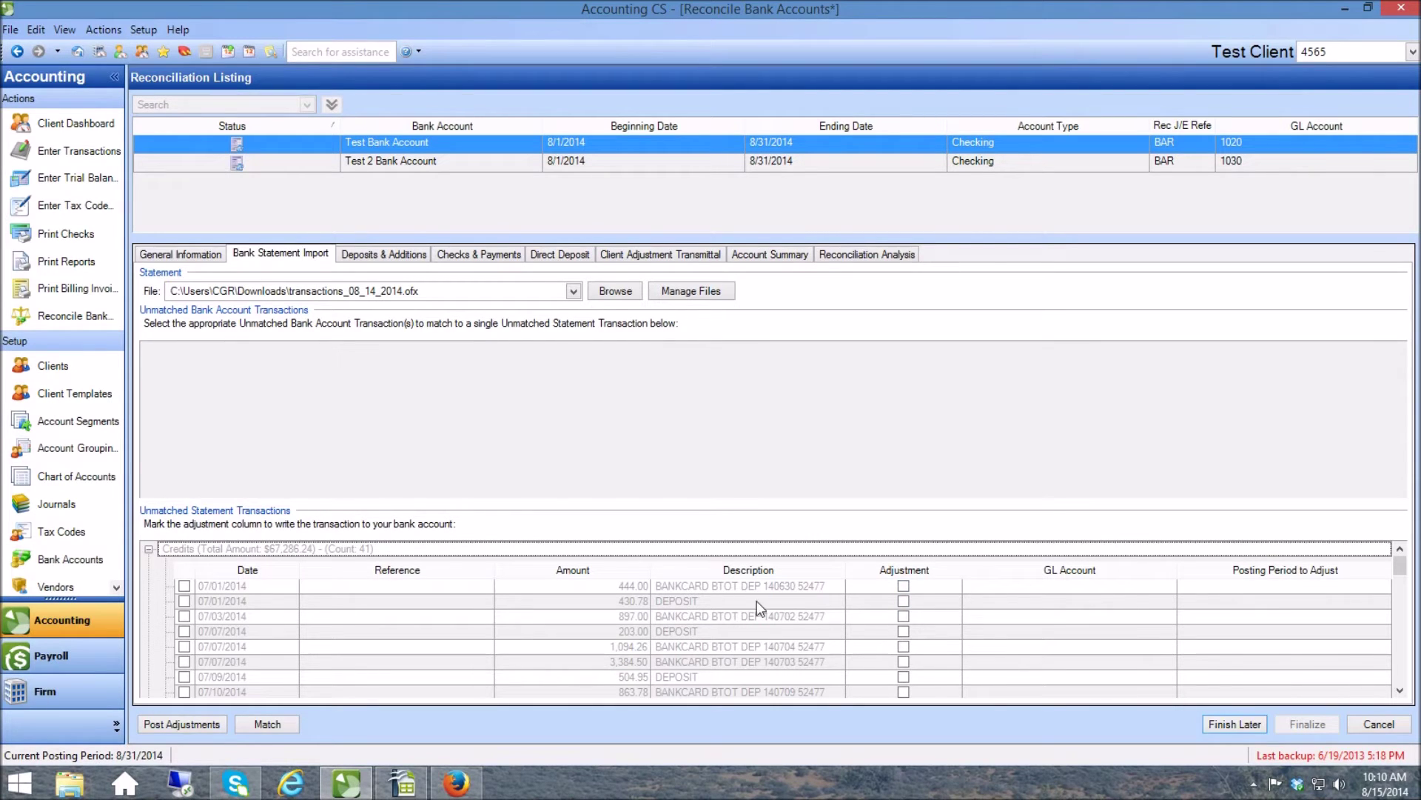
Mark the 07/01–07/09 credits, 444.00 through 504.95, as 8/31/2014 adjustments, toggling the 444.00 row
left_click(903, 586)
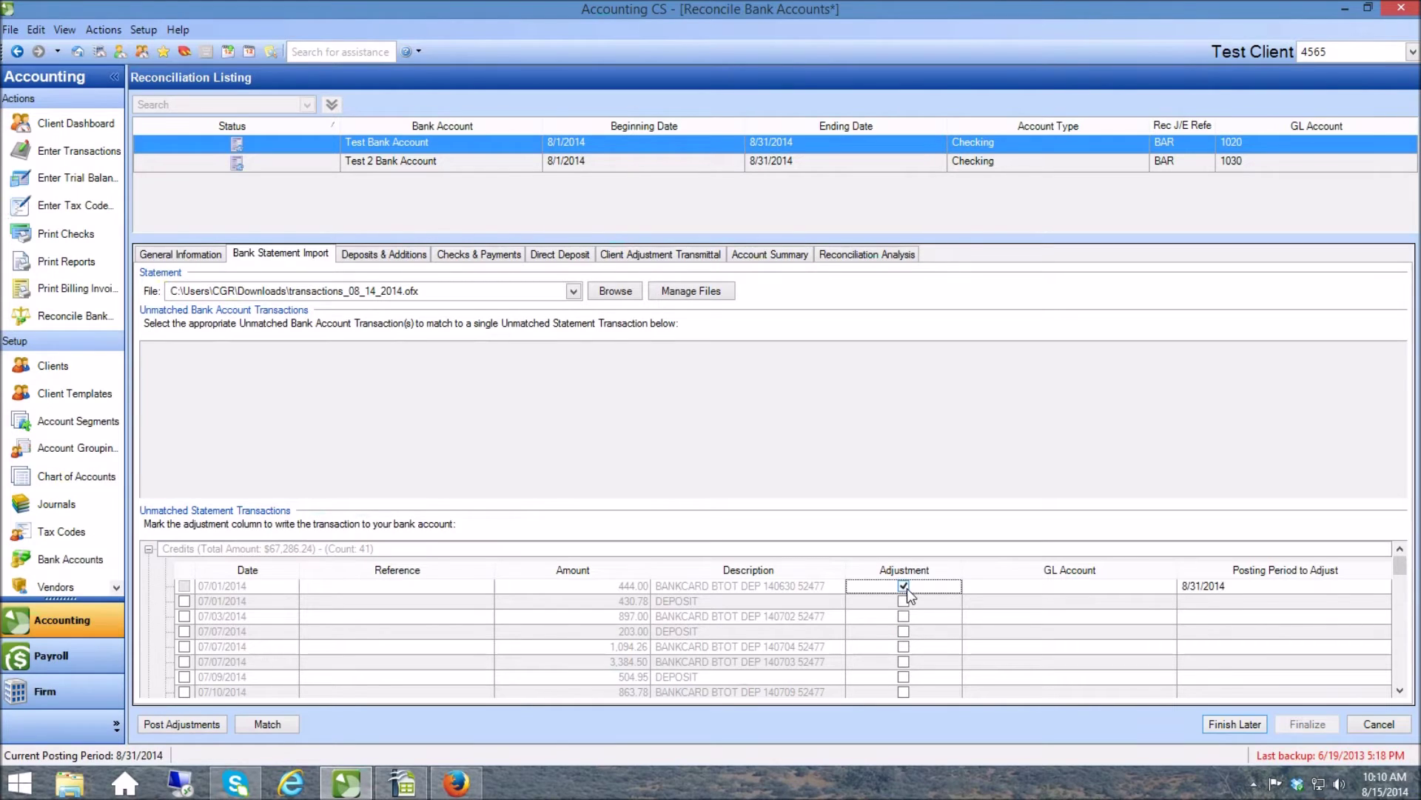
left_click(903, 602)
left_click(903, 616)
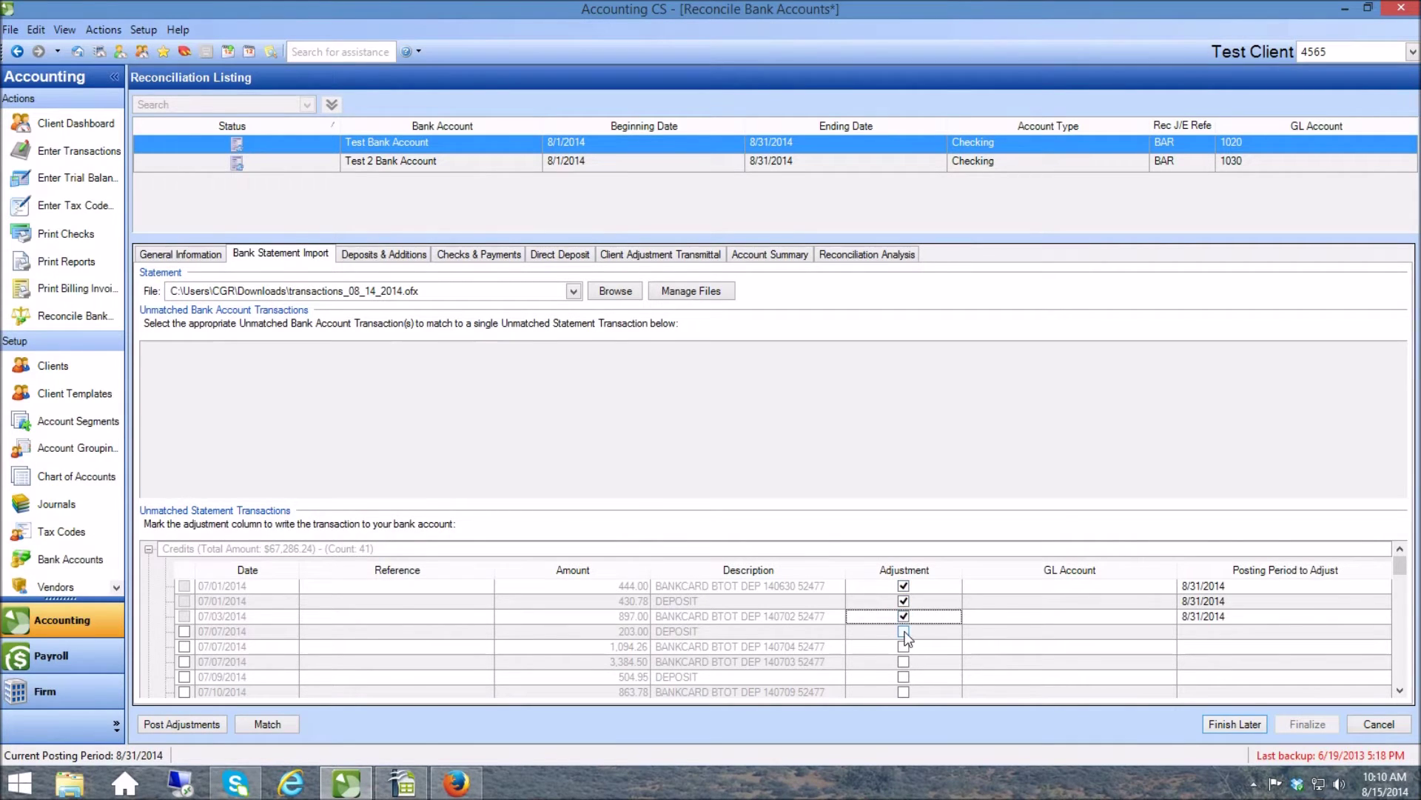
left_click(903, 631)
left_click(903, 646)
left_click(903, 661)
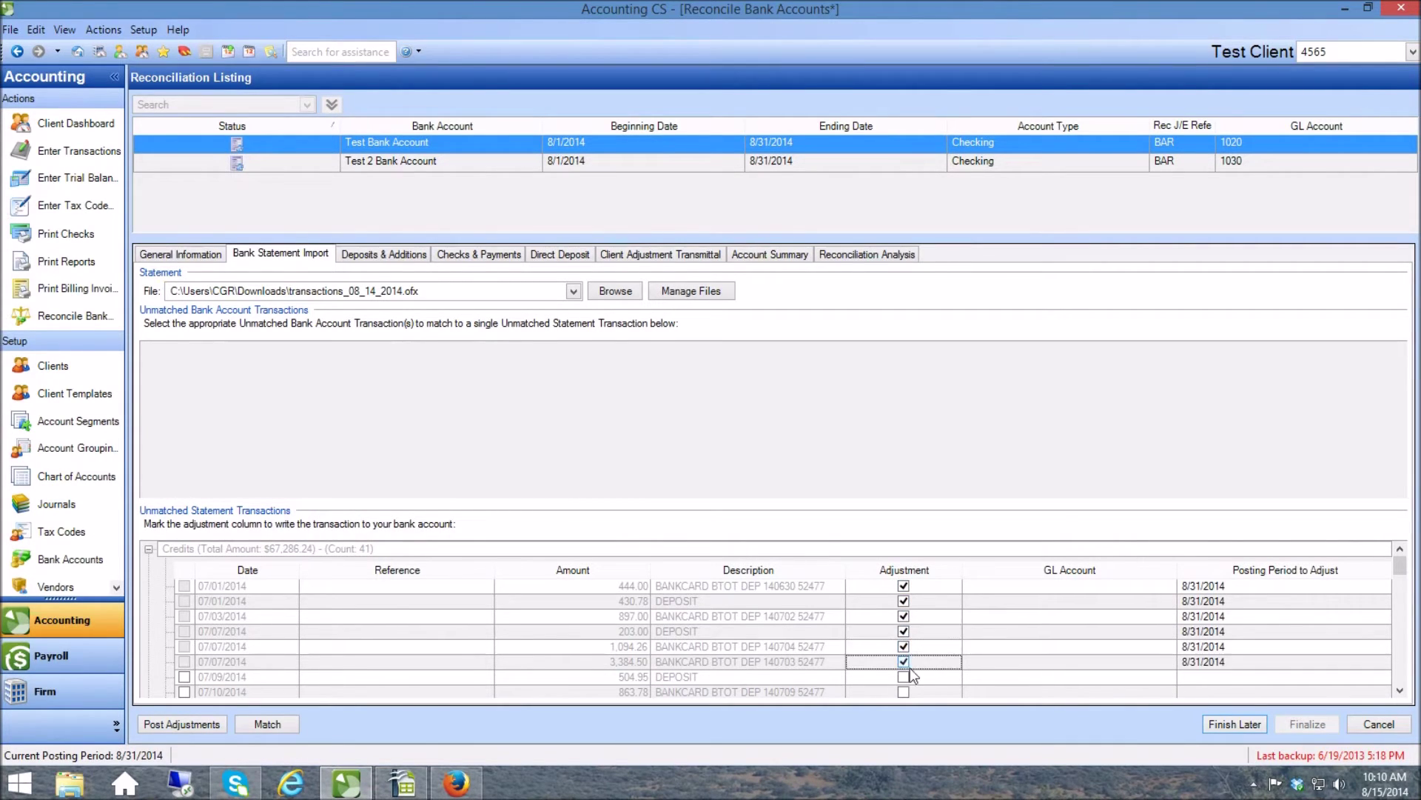
left_click(903, 677)
left_click(902, 691)
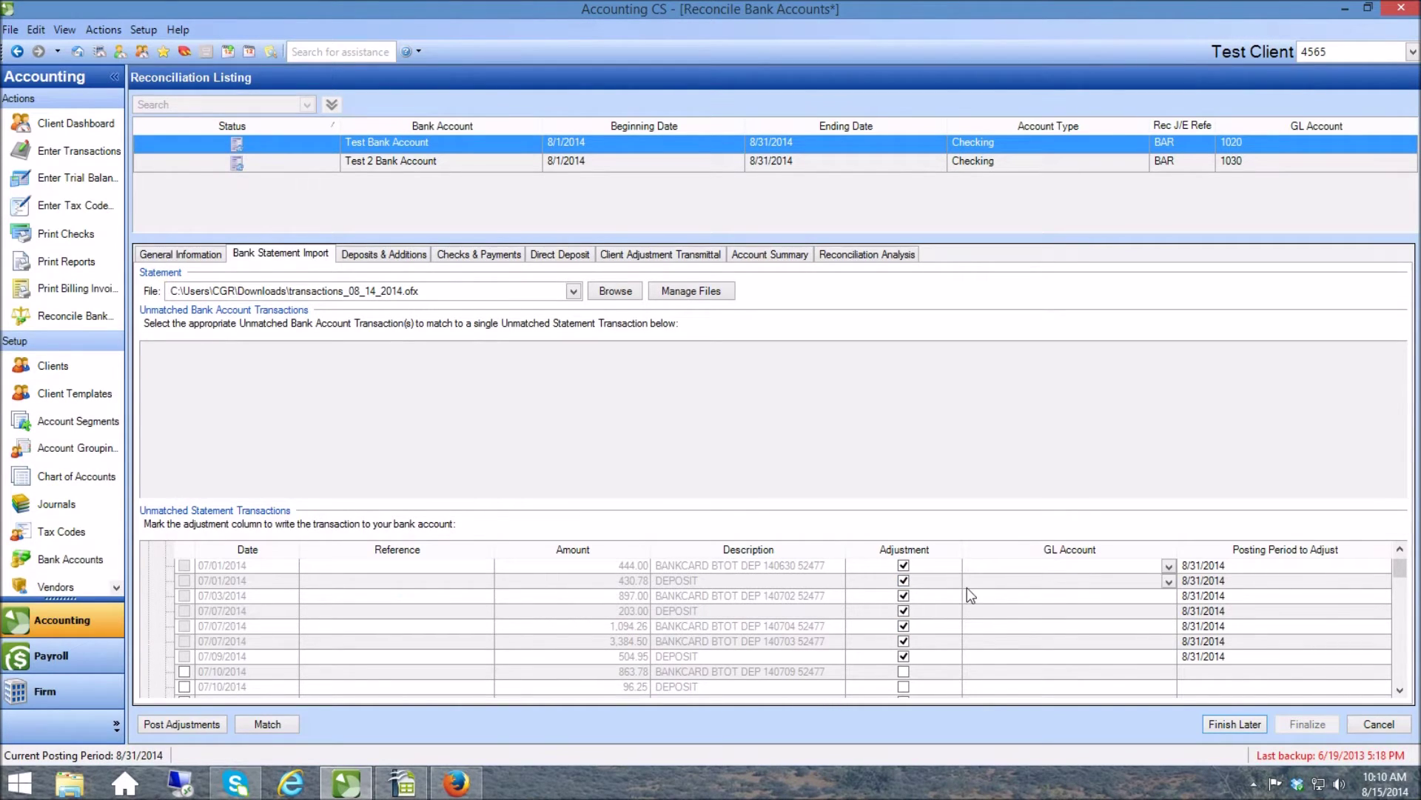
left_click(904, 566)
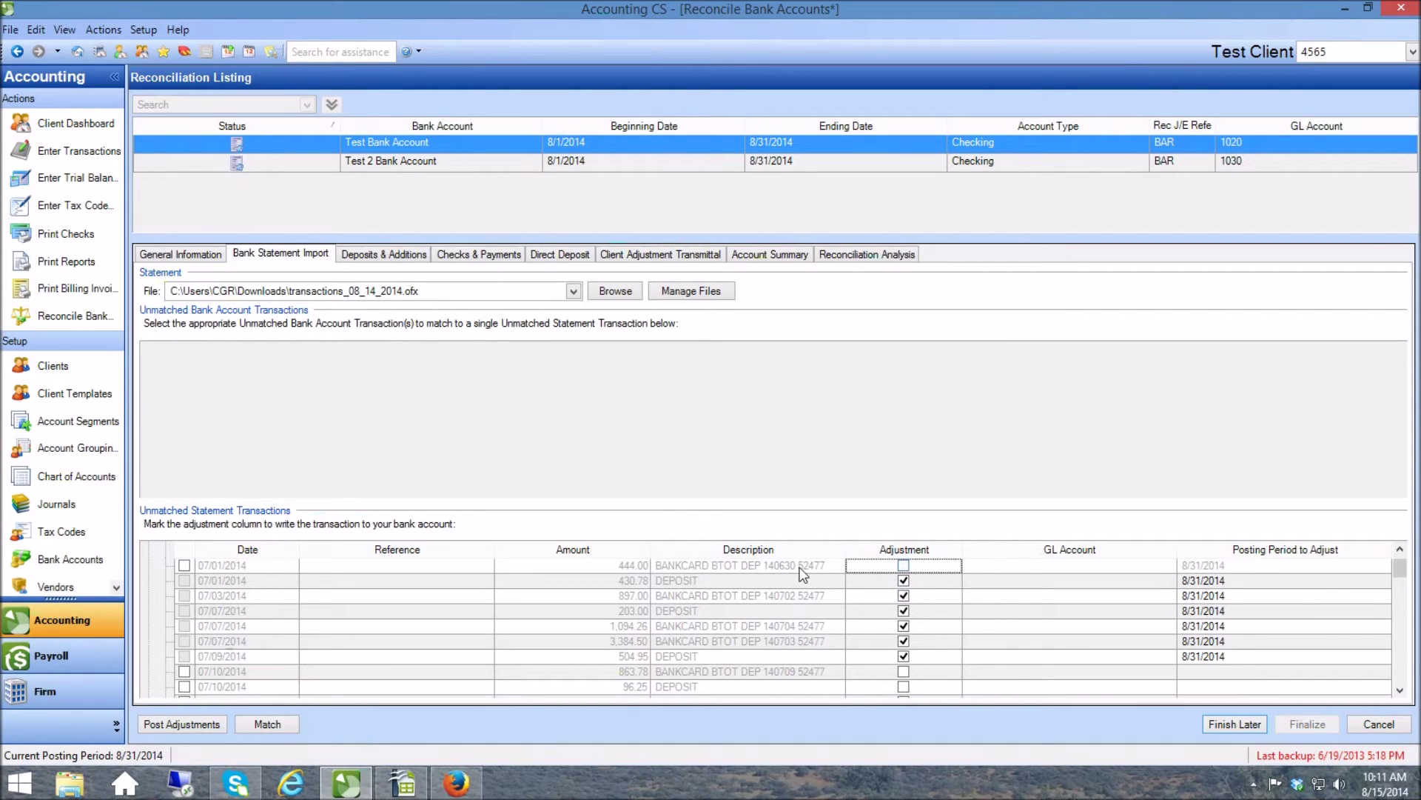
left_click(904, 565)
Code the 444.00 adjustment credit to GL account 4000
left_click(1096, 567)
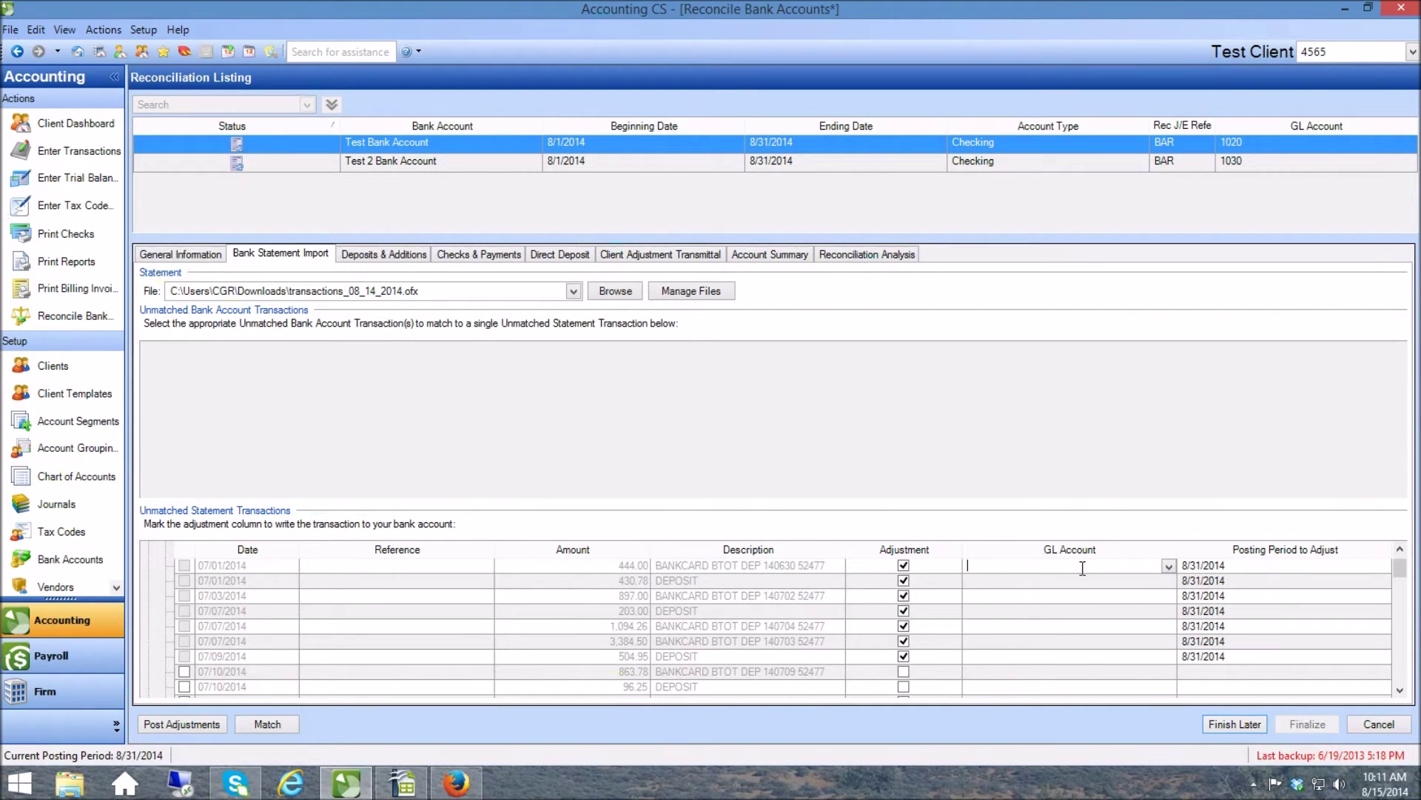
type("4000")
key("Tab")
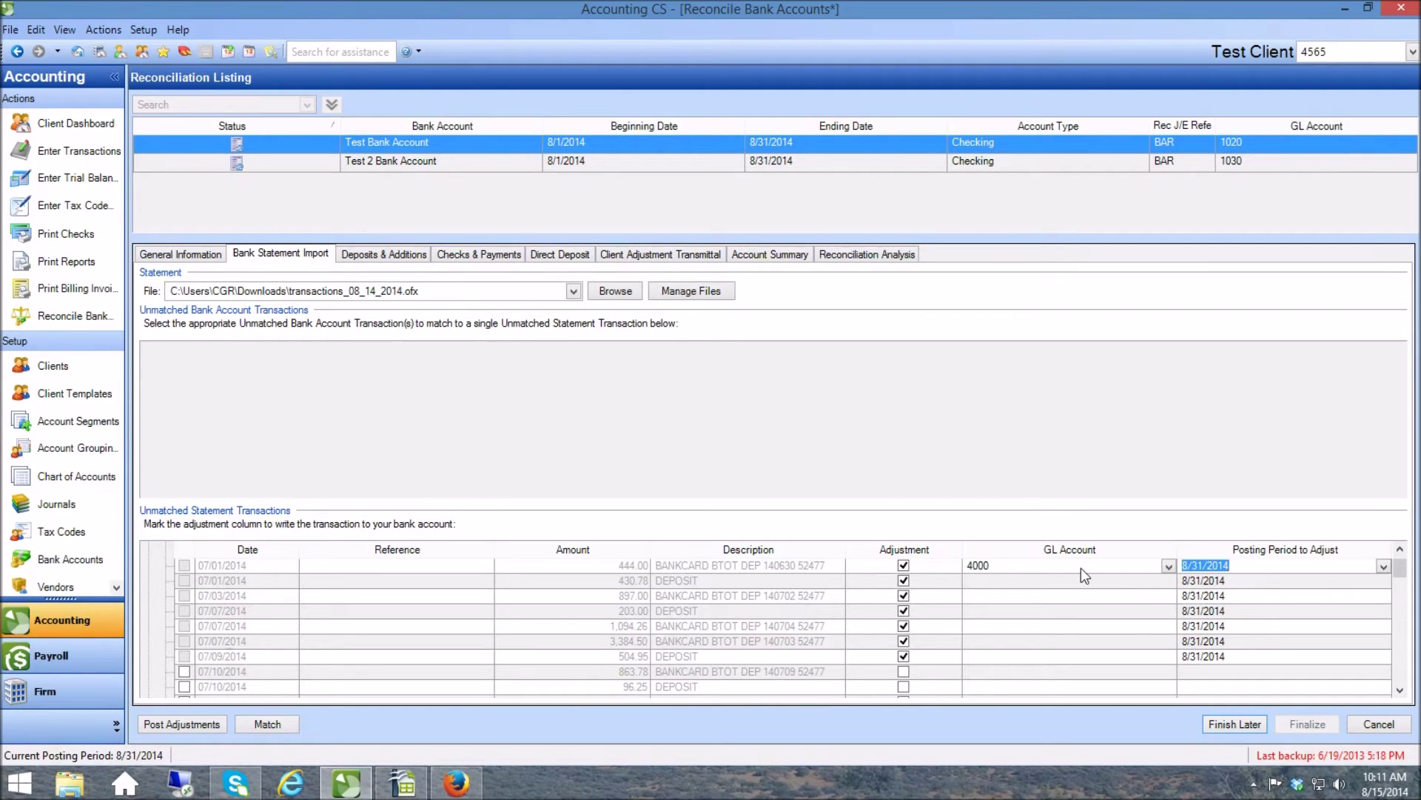
Code the 430.78 deposit to 4020 Other Income and unmark the 897.00 credit
left_click(992, 582)
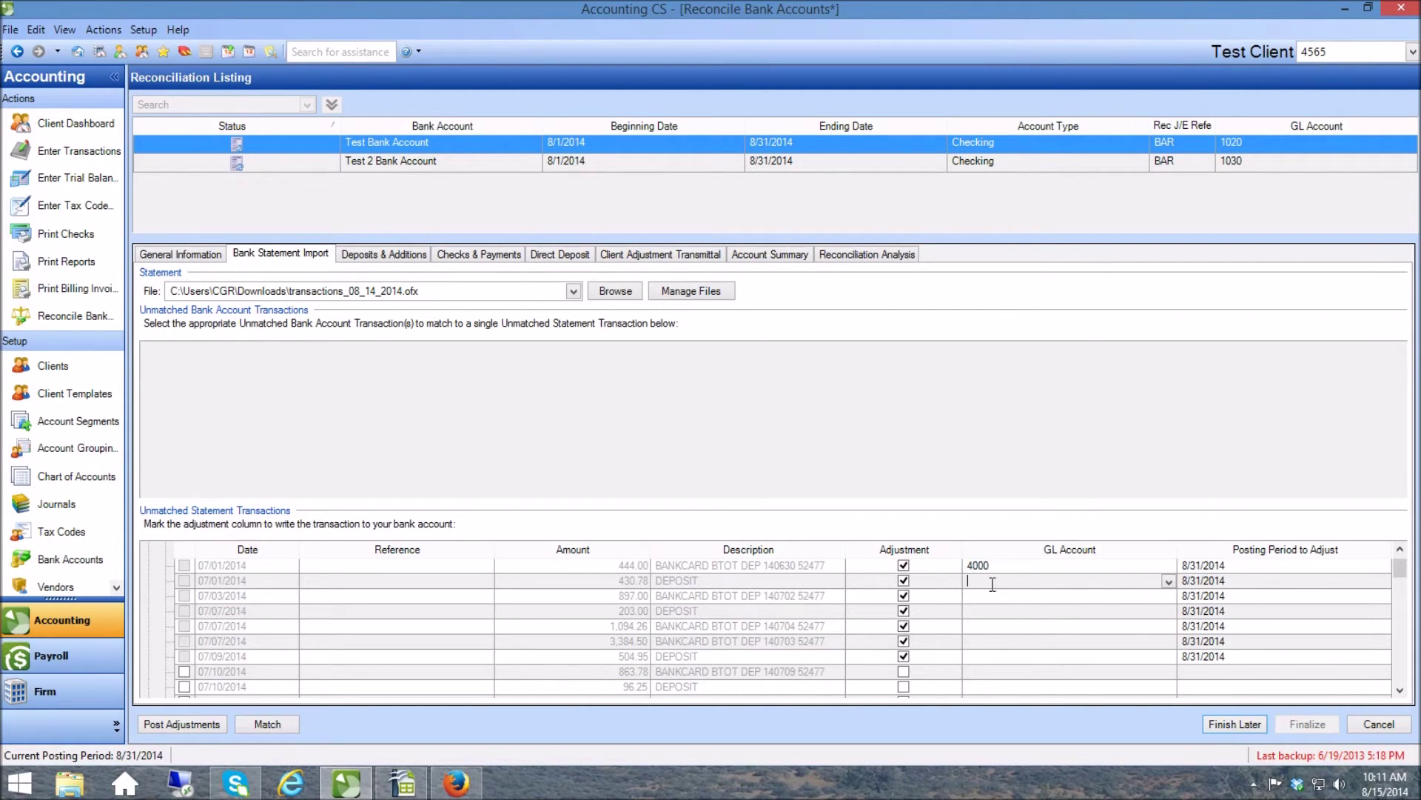
left_click(1169, 581)
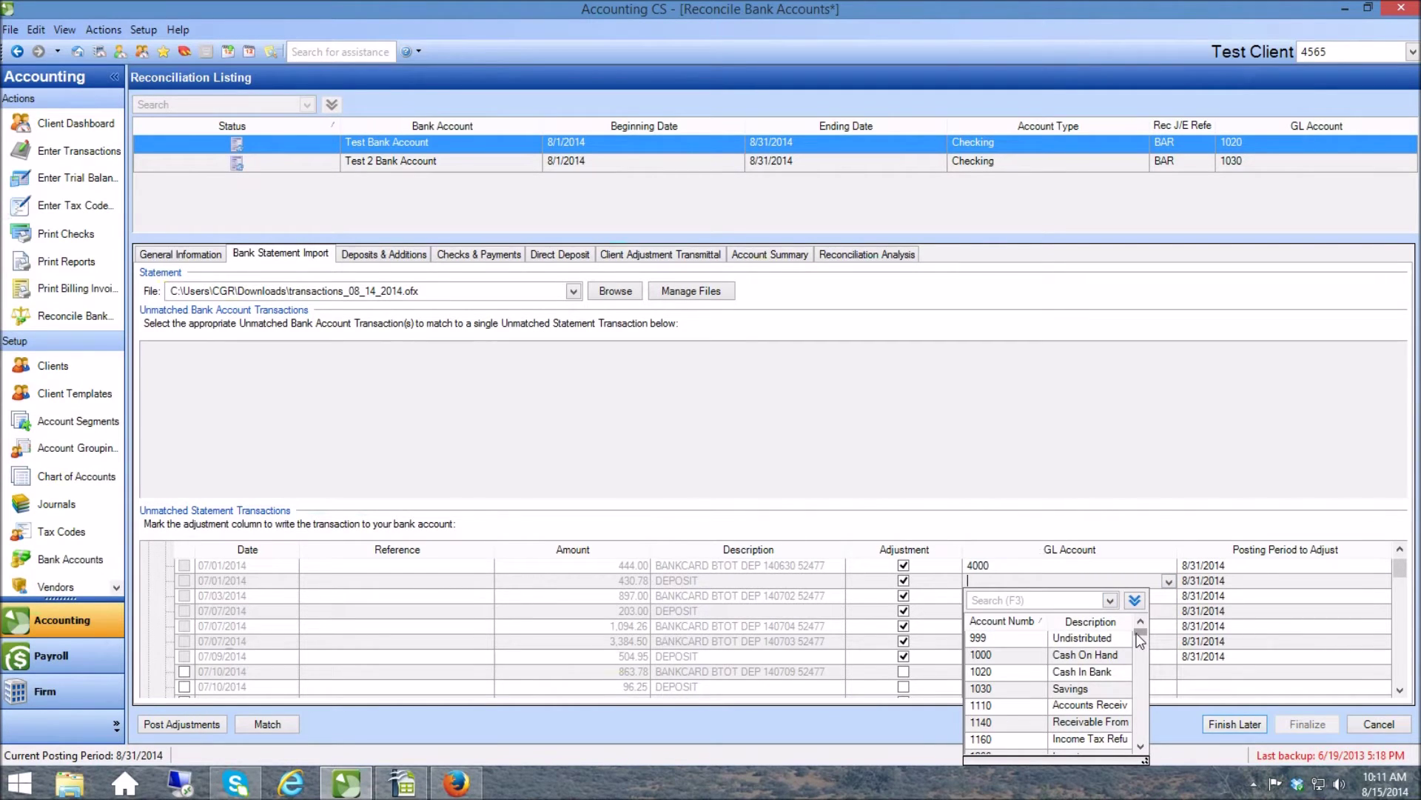
left_click_drag(1140, 641, 1143, 665)
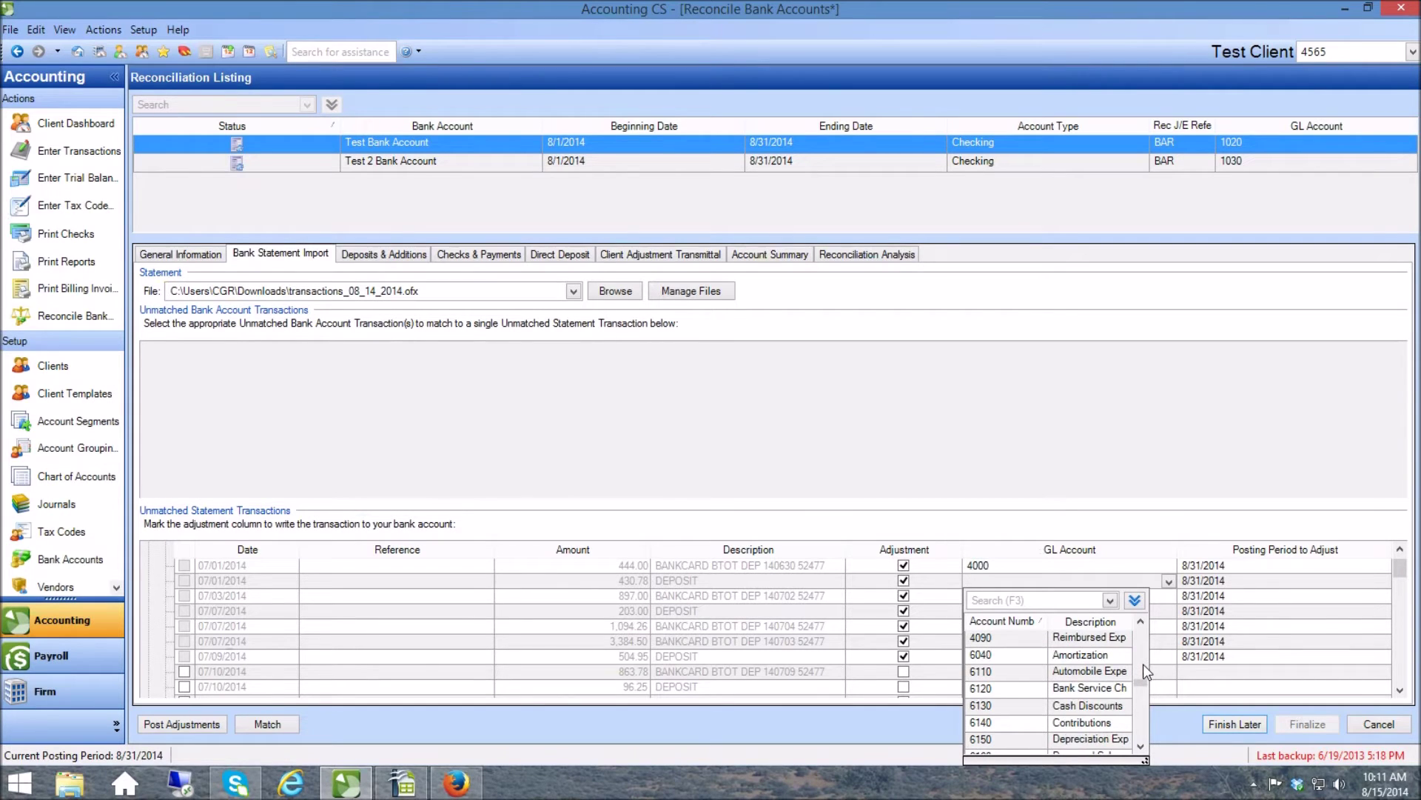
scroll(1037, 673, "up", 1)
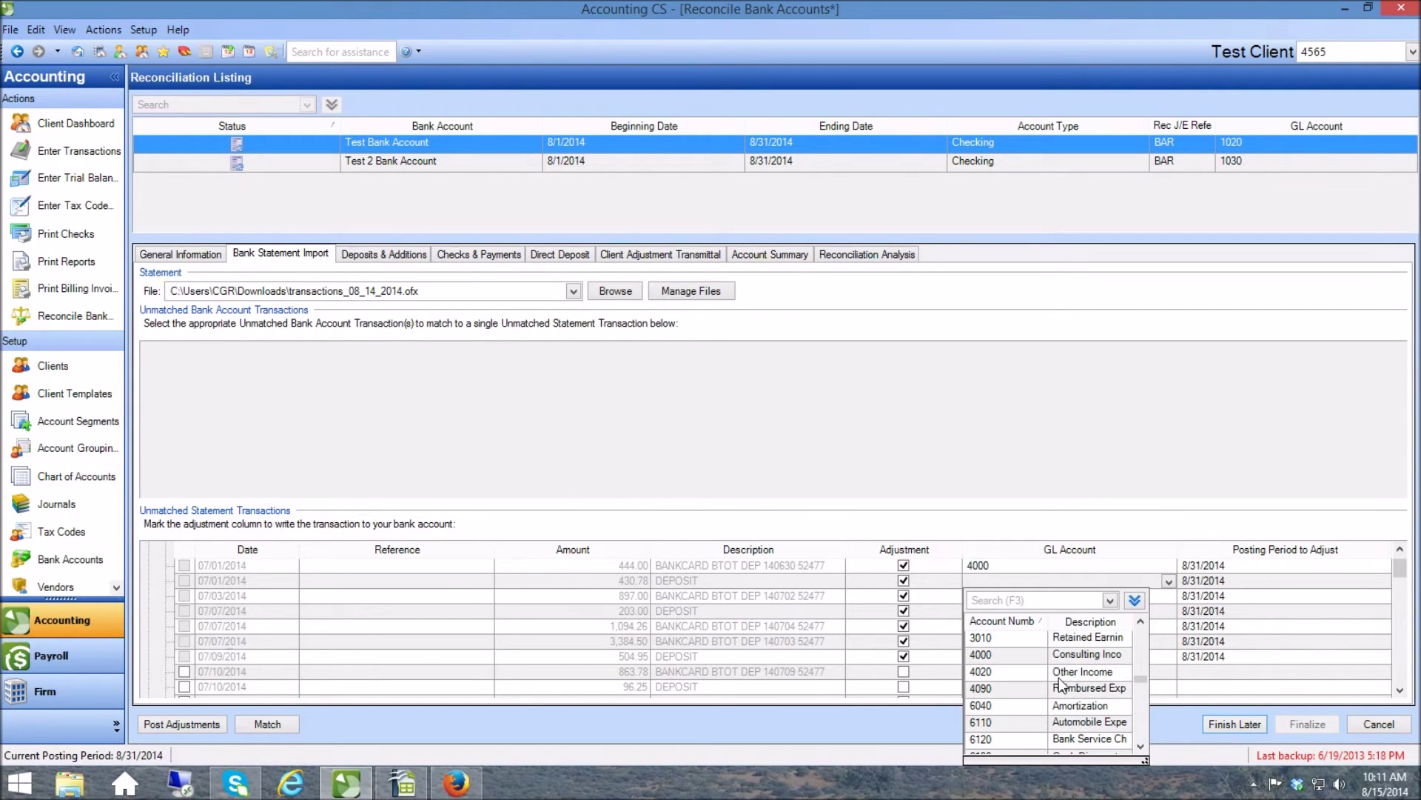
left_click(989, 671)
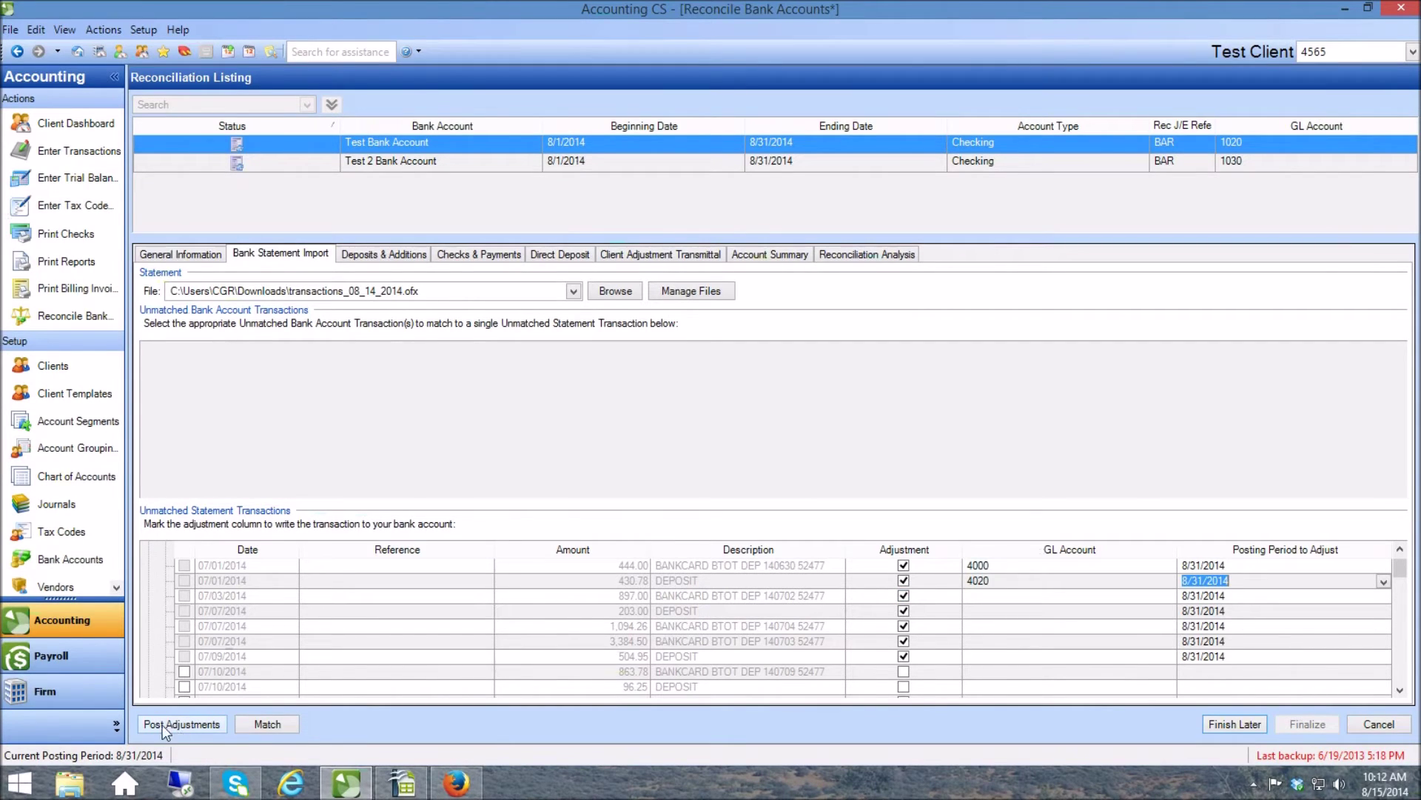
left_click(903, 595)
Unmark the 203.00 through 504.95 credits and post the 444.00 and 430.78 adjustments
left_click(903, 611)
left_click(903, 625)
left_click(904, 641)
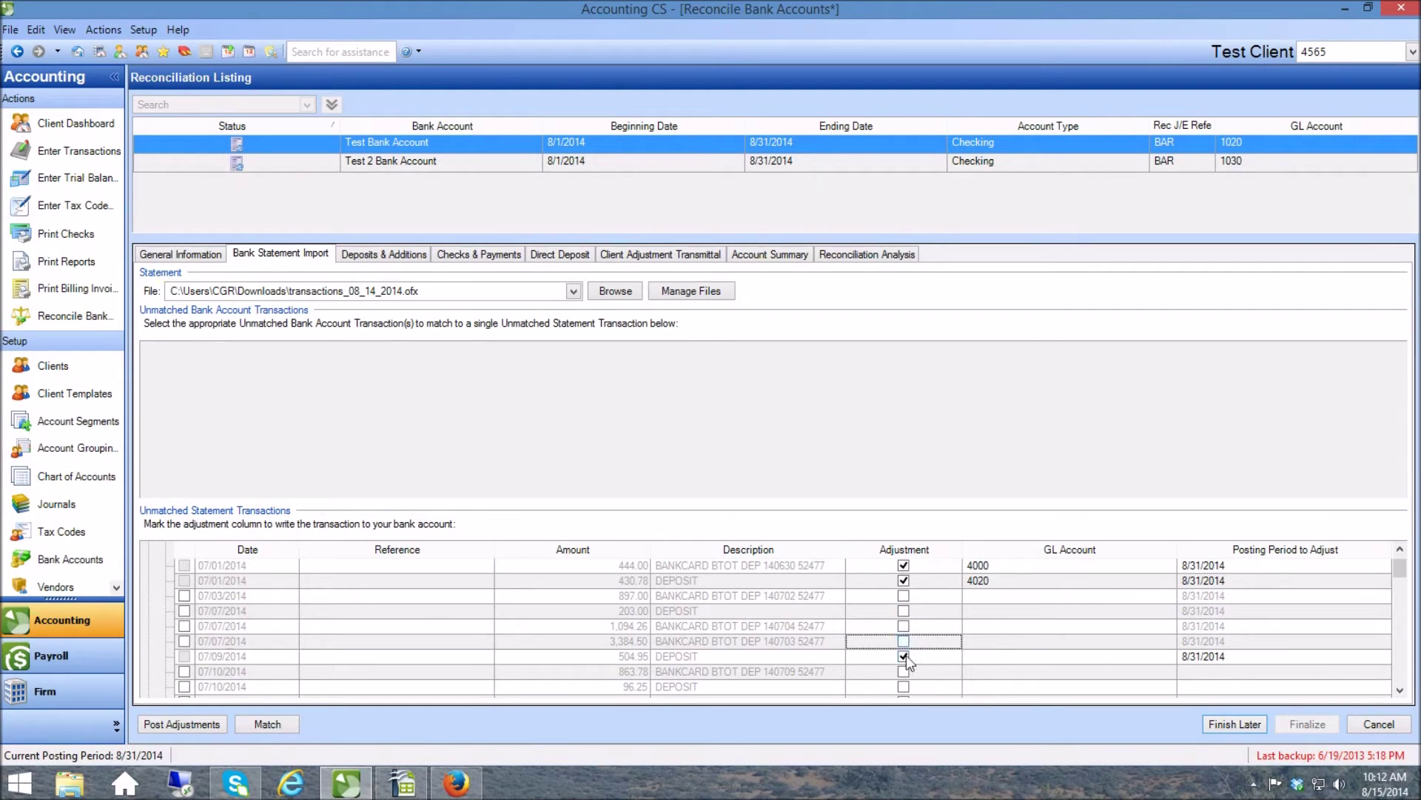
left_click(904, 656)
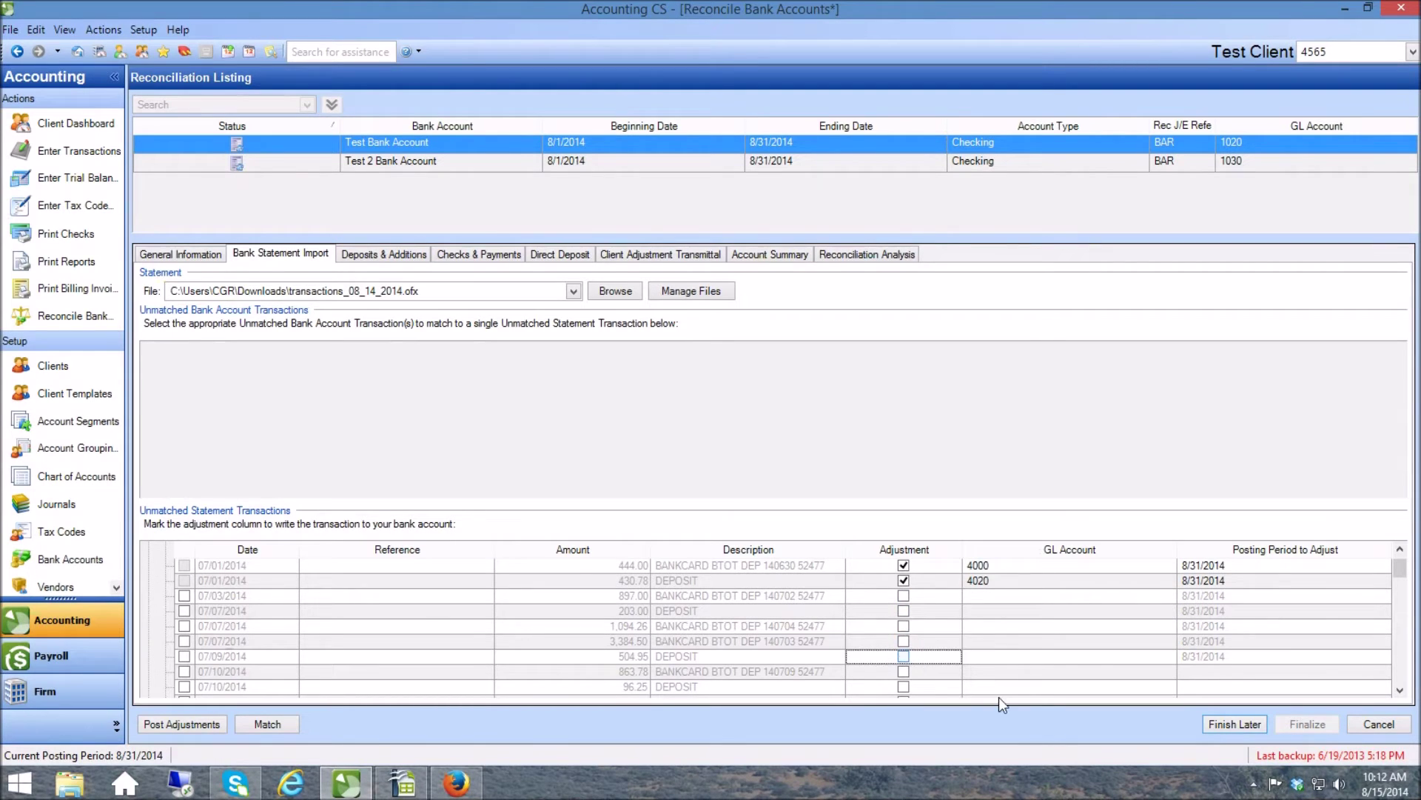
left_click(173, 726)
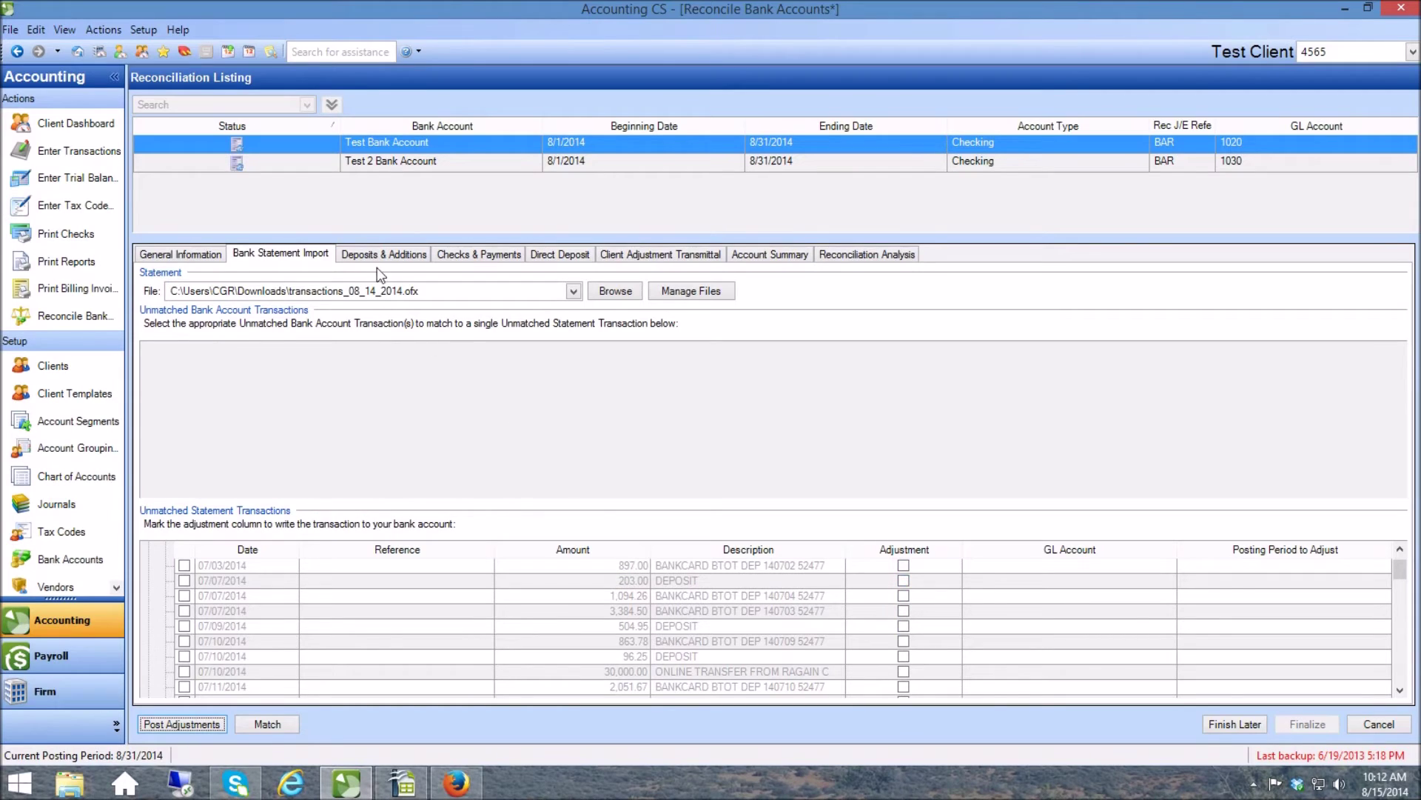
Review Test Bank Account's deposits and additions (12,498.91 cleared), then go back to the statement import
left_click(361, 255)
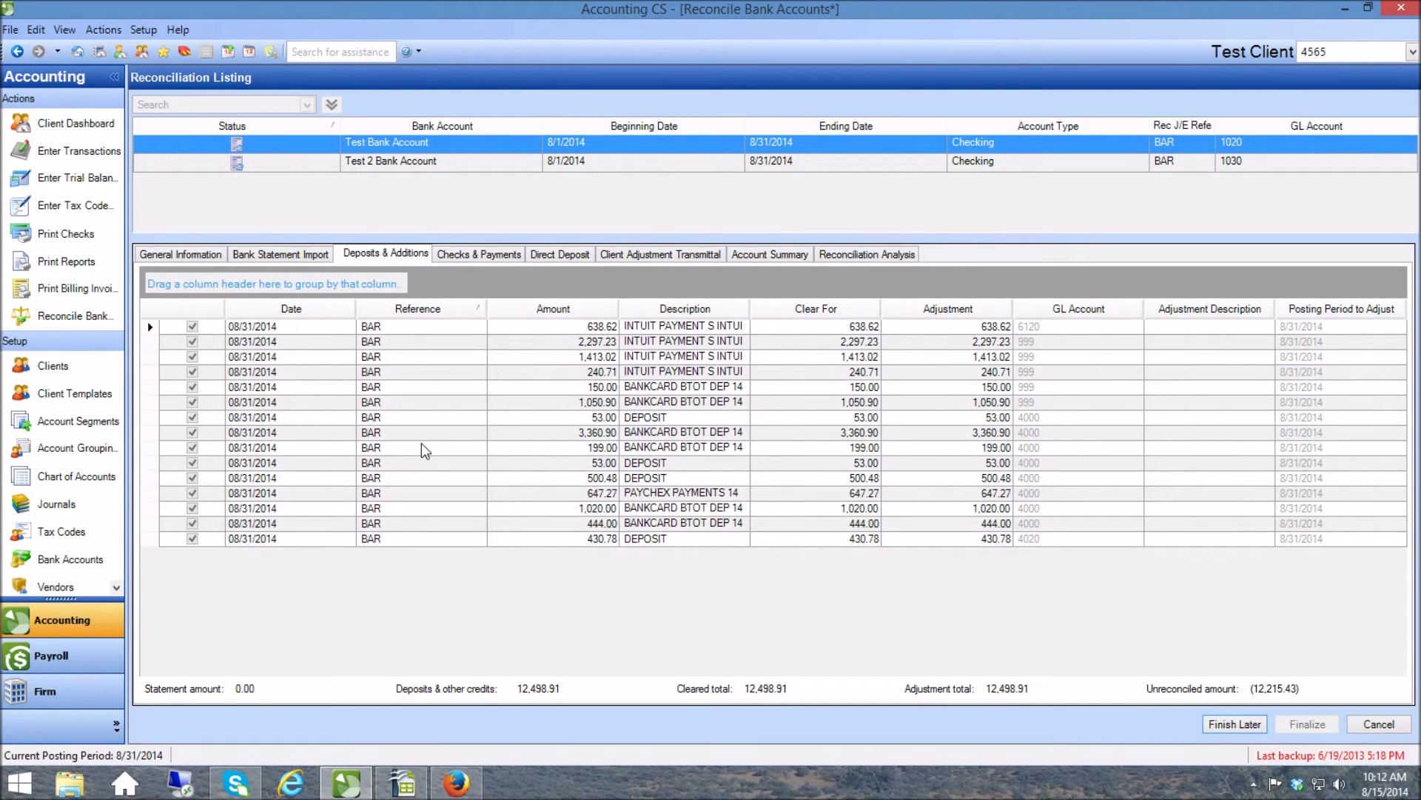
left_click(308, 256)
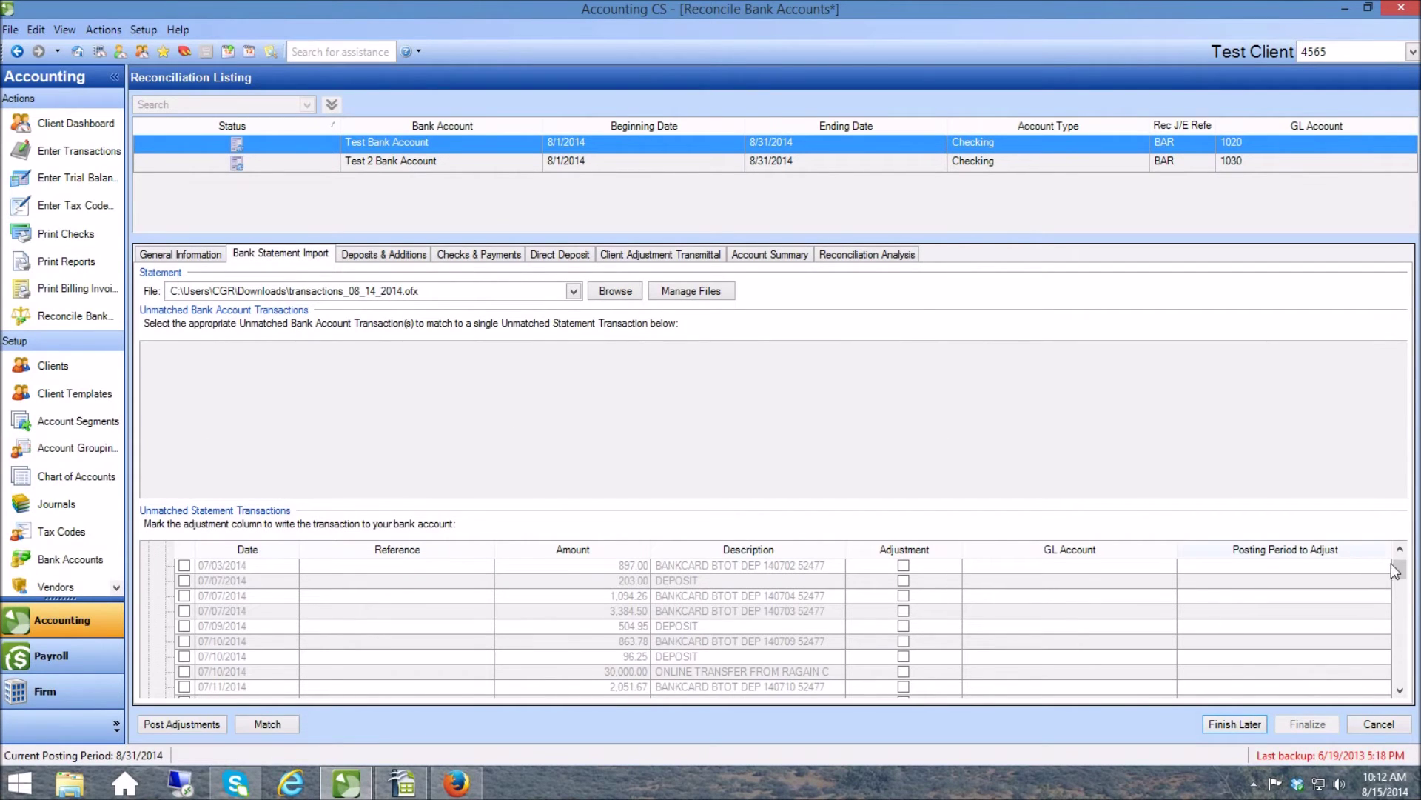
Scroll the statement grid to the top, collapse Credits and expand the 69 unmatched Debits
left_click_drag(1394, 570, 1394, 554)
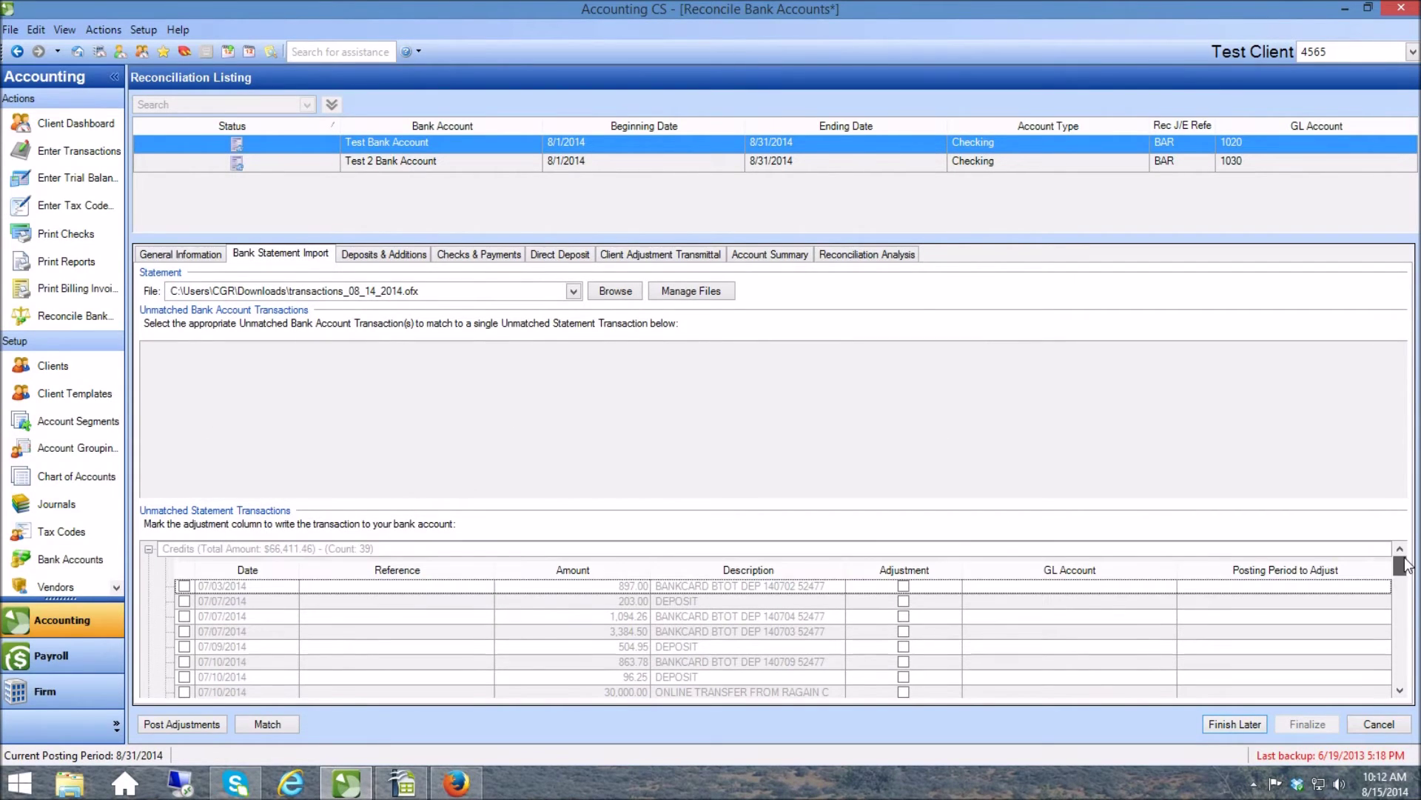
left_click(149, 548)
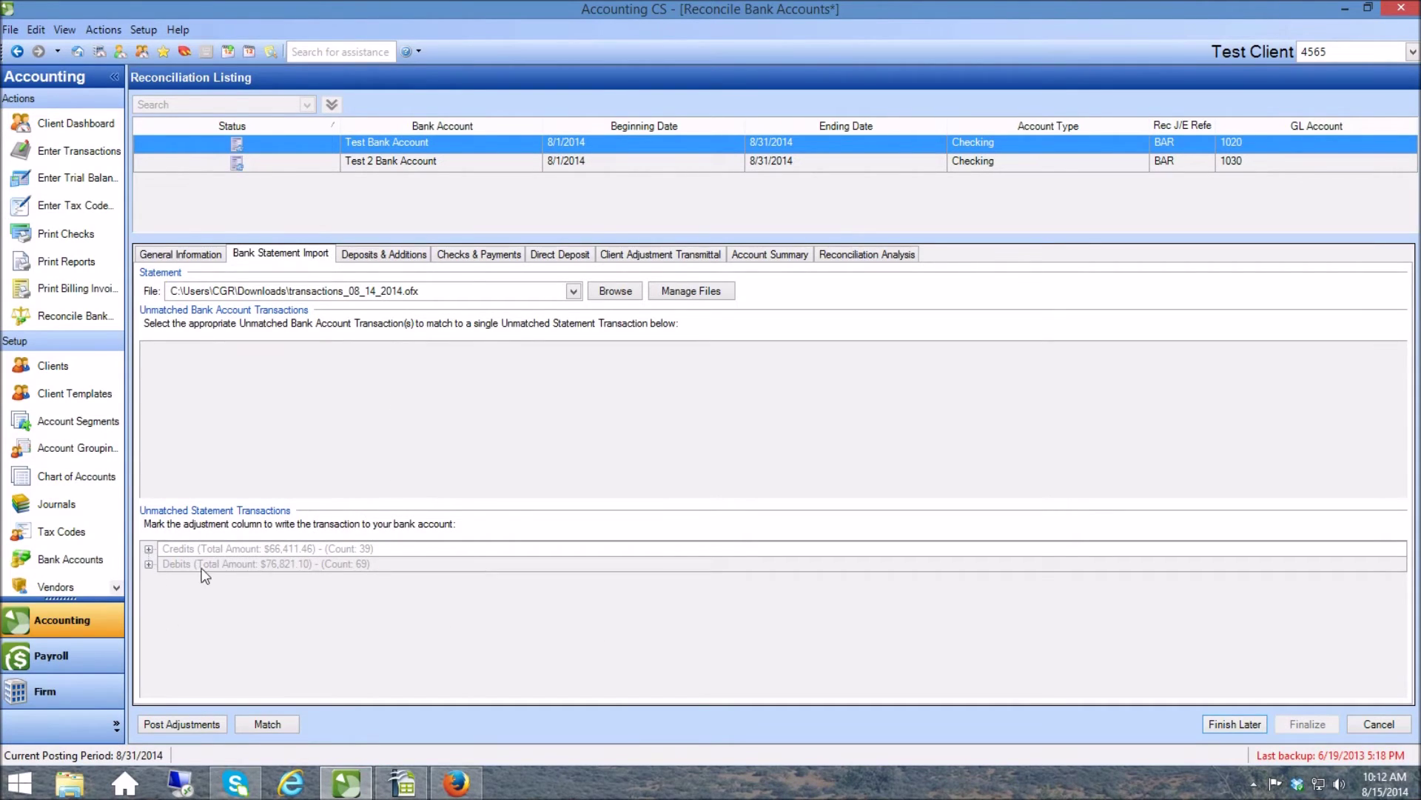
left_click(149, 564)
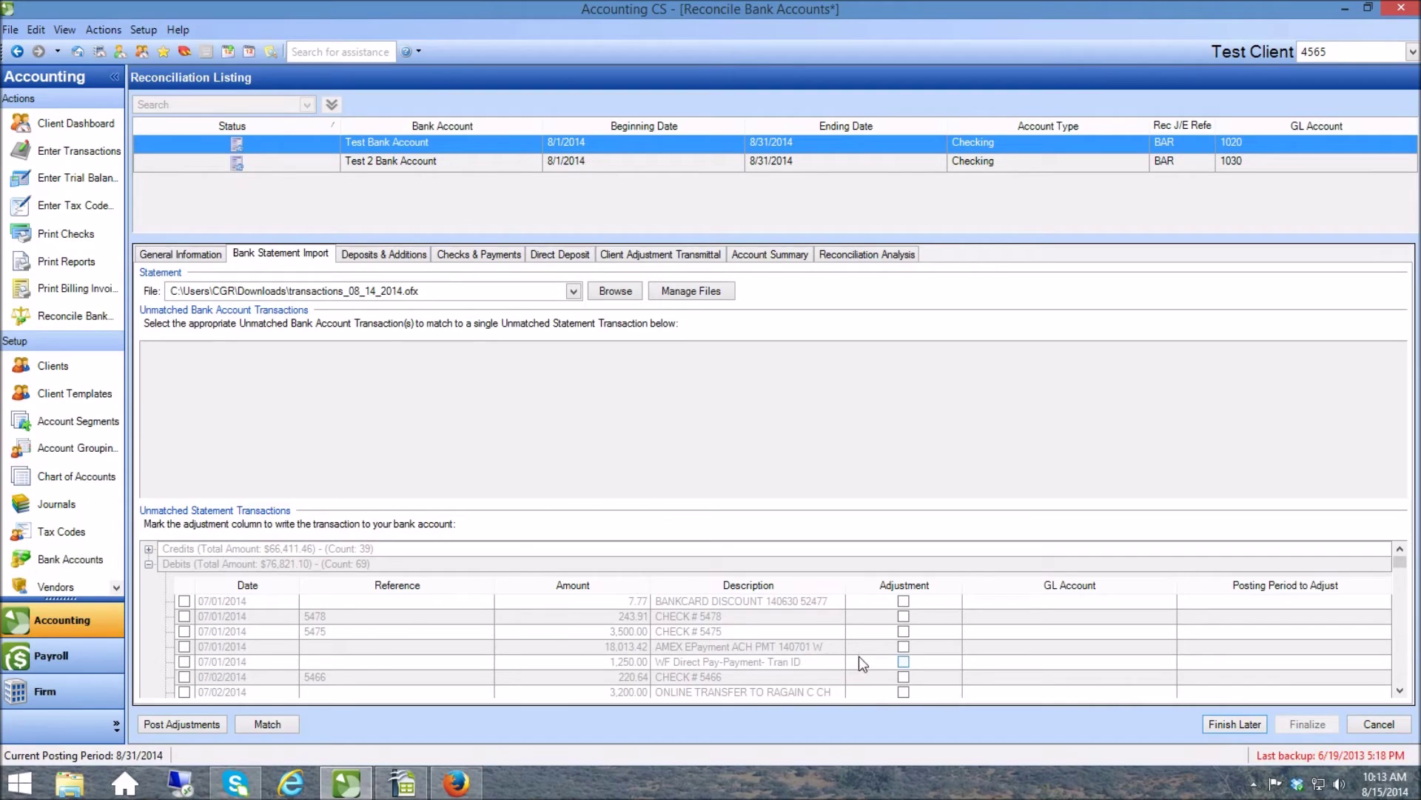
Mark the 7.77 BANKCARD DISCOUNT charge as an adjustment to GL account 6200, then collapse Debits
left_click(904, 601)
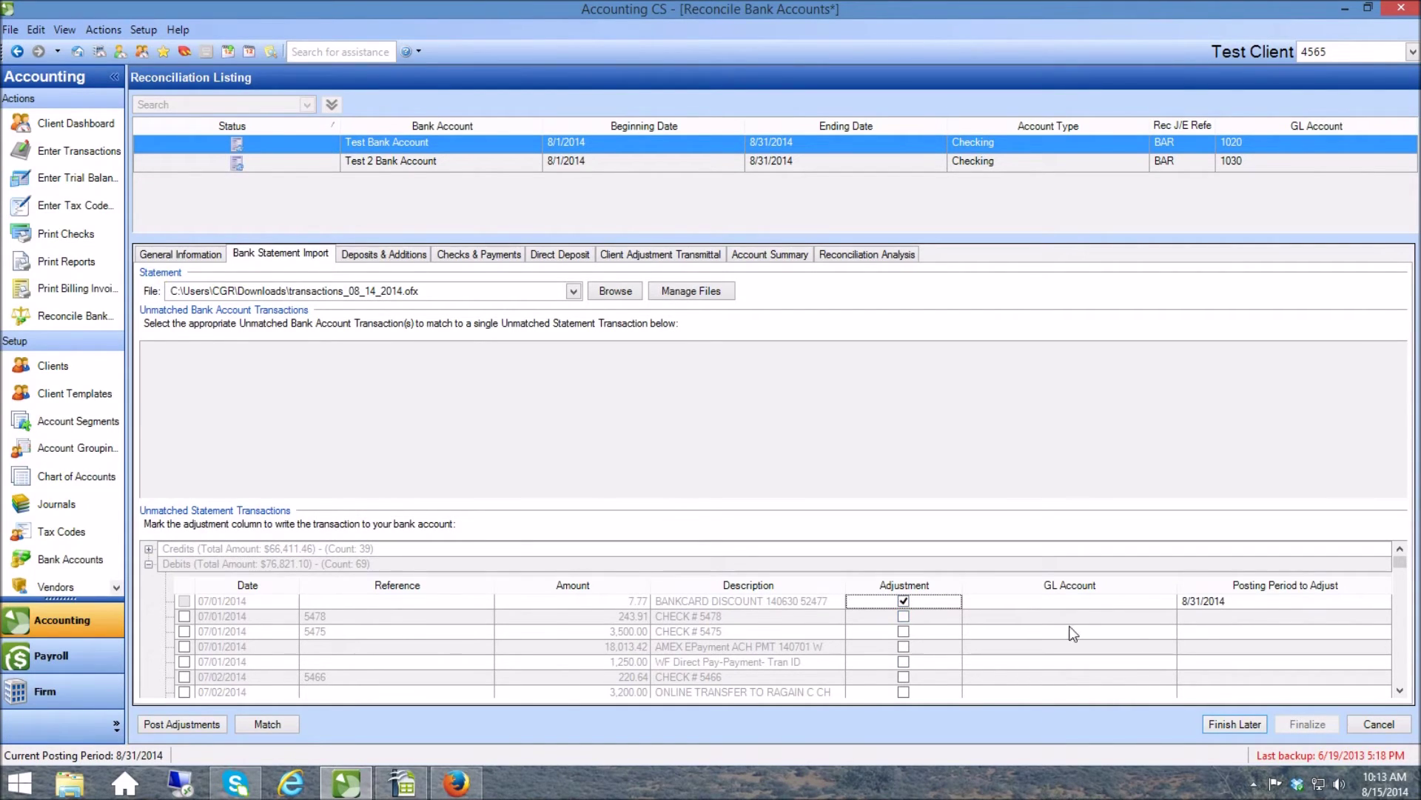
left_click(1050, 601)
type("6200")
key("Tab")
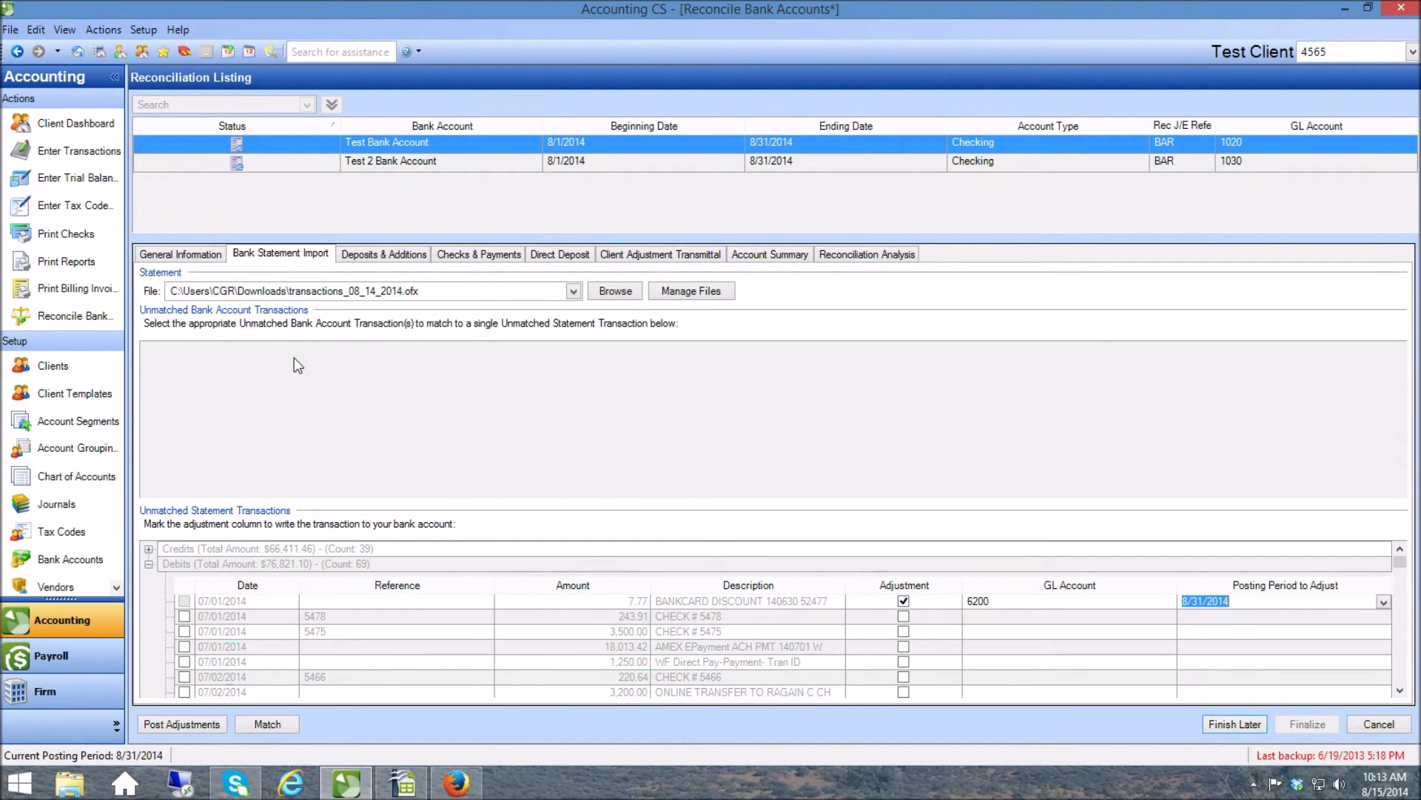
left_click(149, 565)
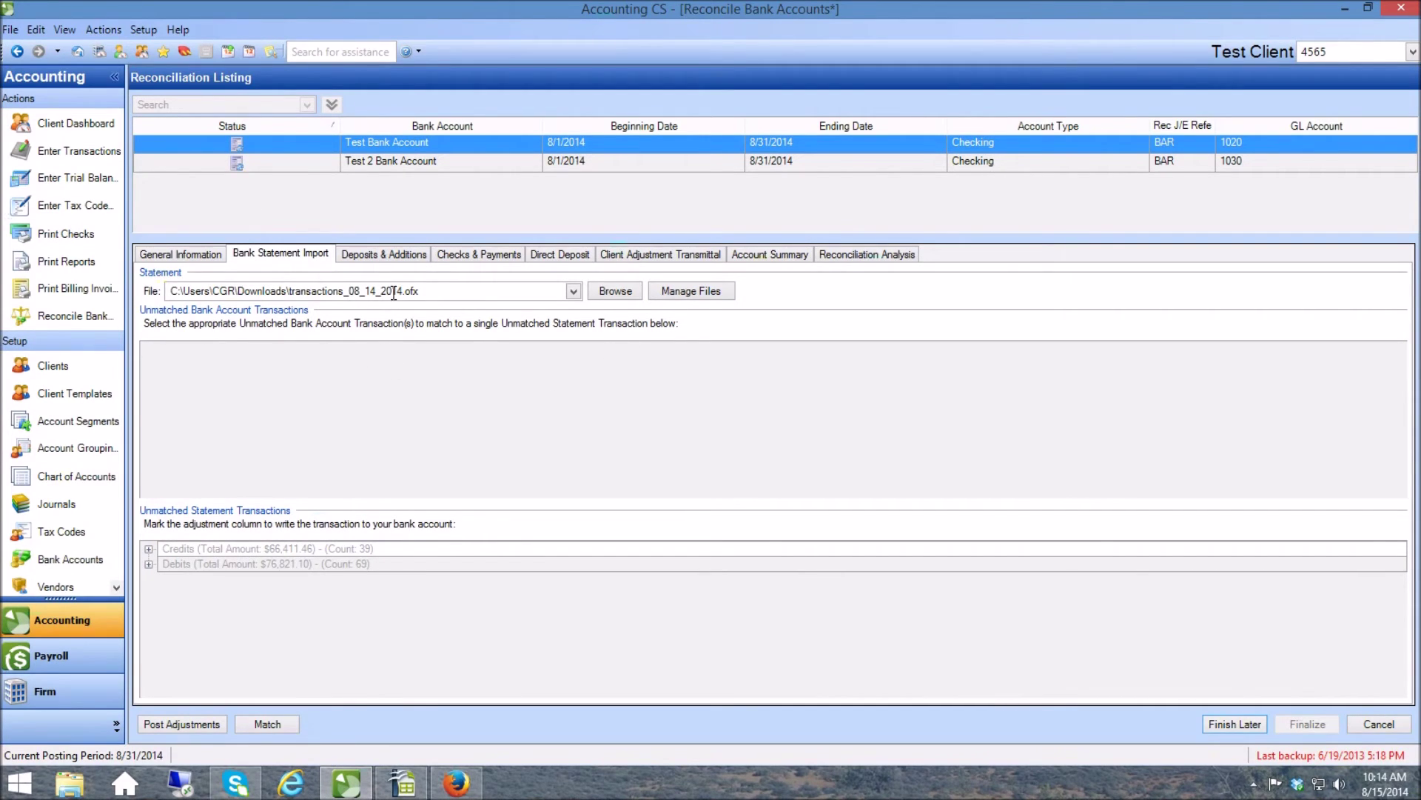
Switch to Test 2 Bank Account without saving, expand its Credits and Debits, and start a statement import
left_click(269, 160)
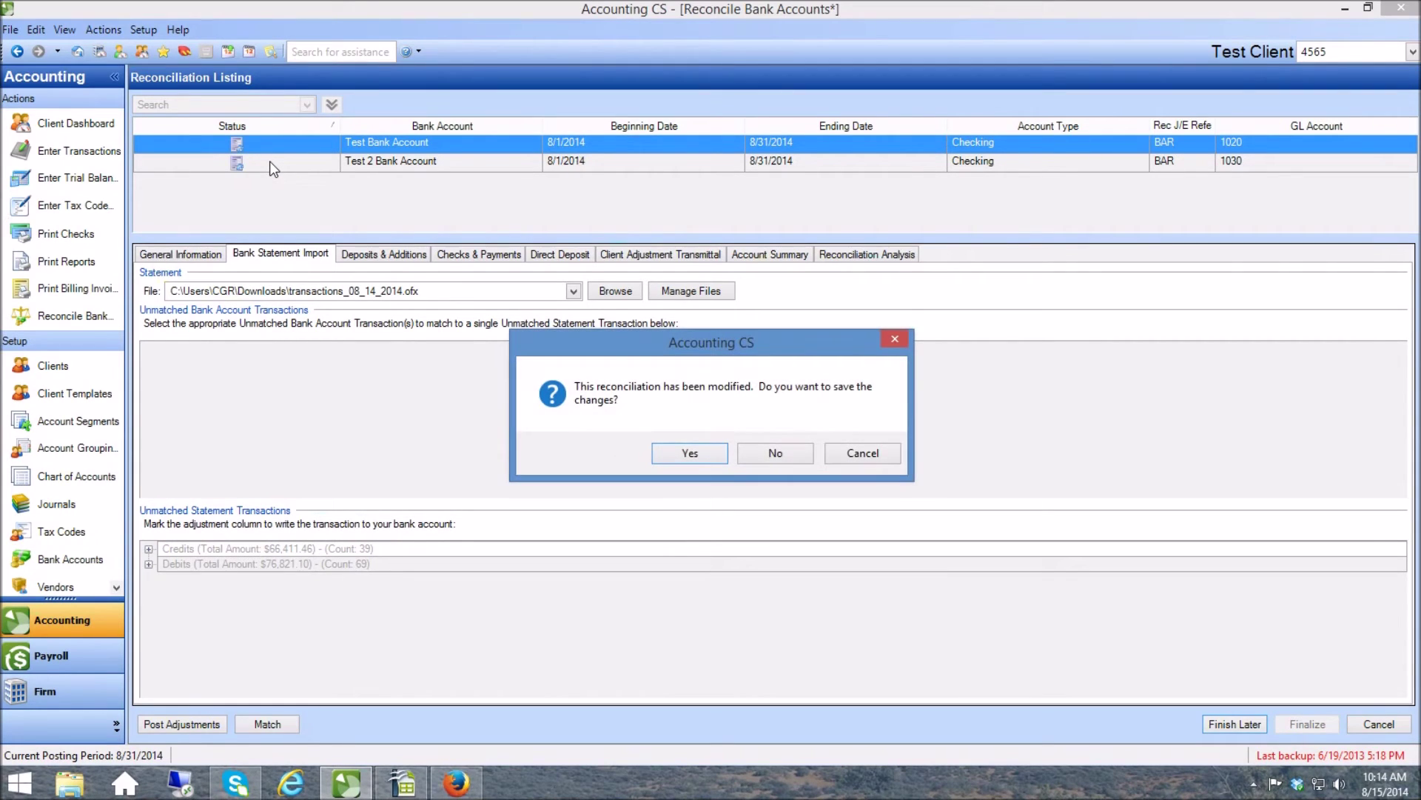
left_click(774, 452)
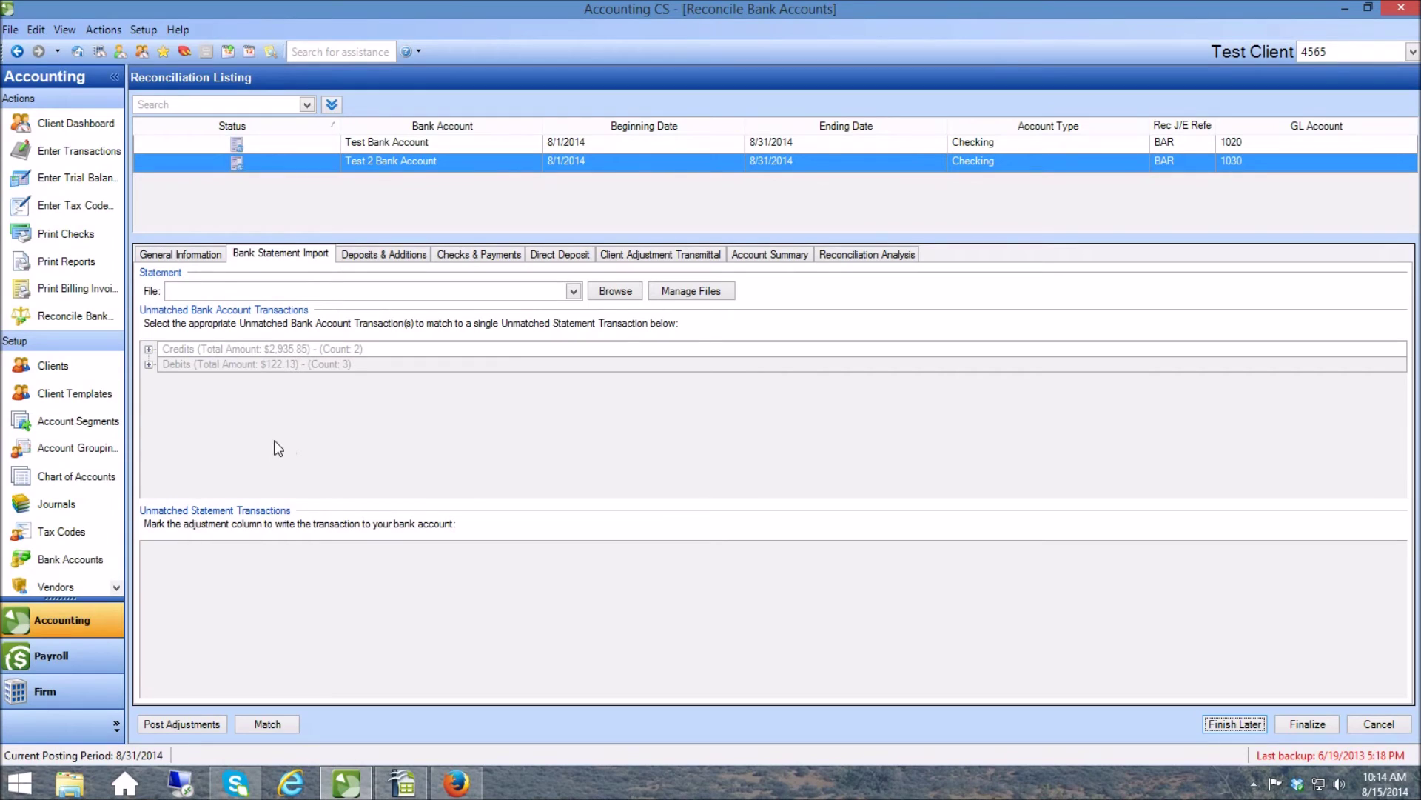
left_click(149, 349)
left_click(149, 423)
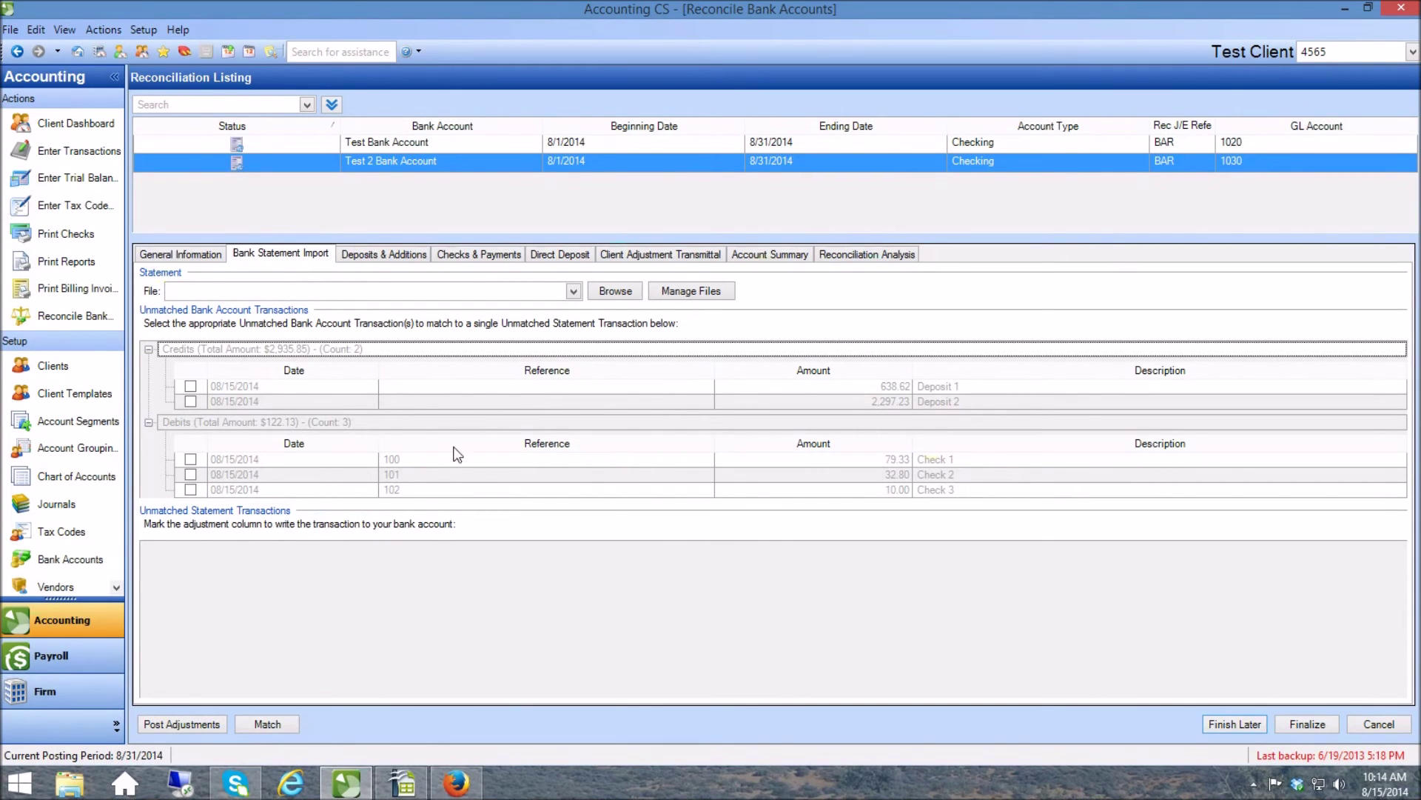
left_click(614, 292)
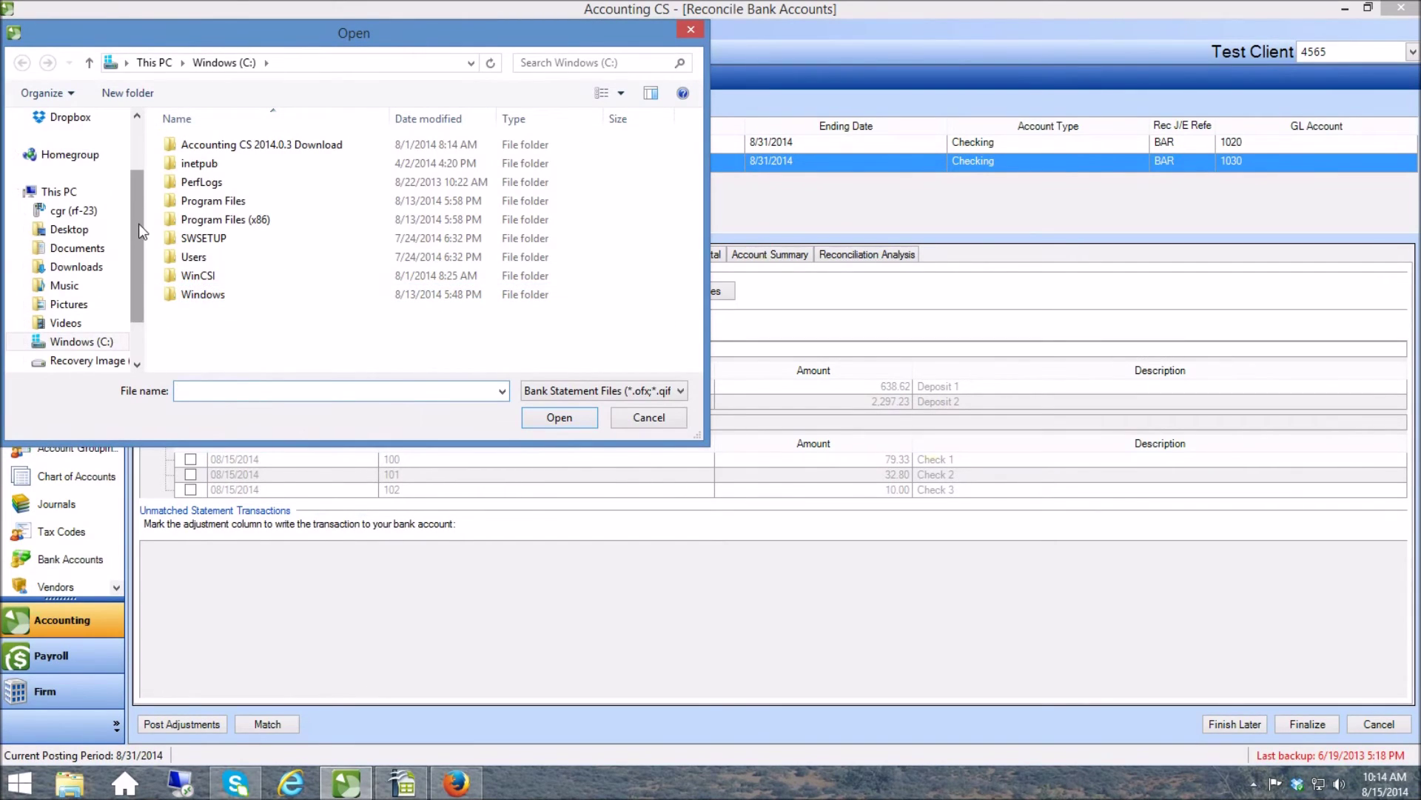
Import transactions_08_01_2014.ofx from the Desktop and review the remaining checks
left_click_drag(140, 223, 139, 154)
left_click(83, 163)
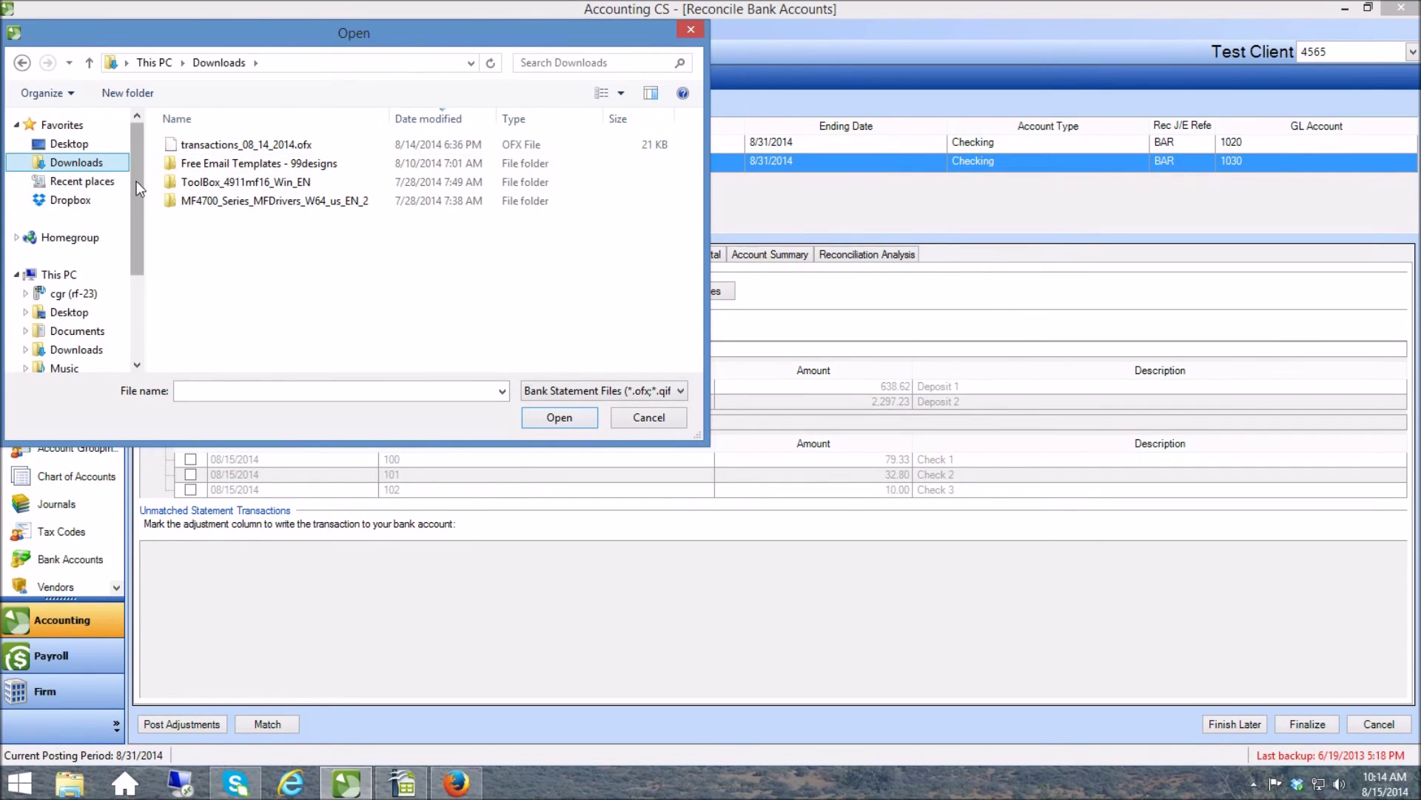
left_click(77, 150)
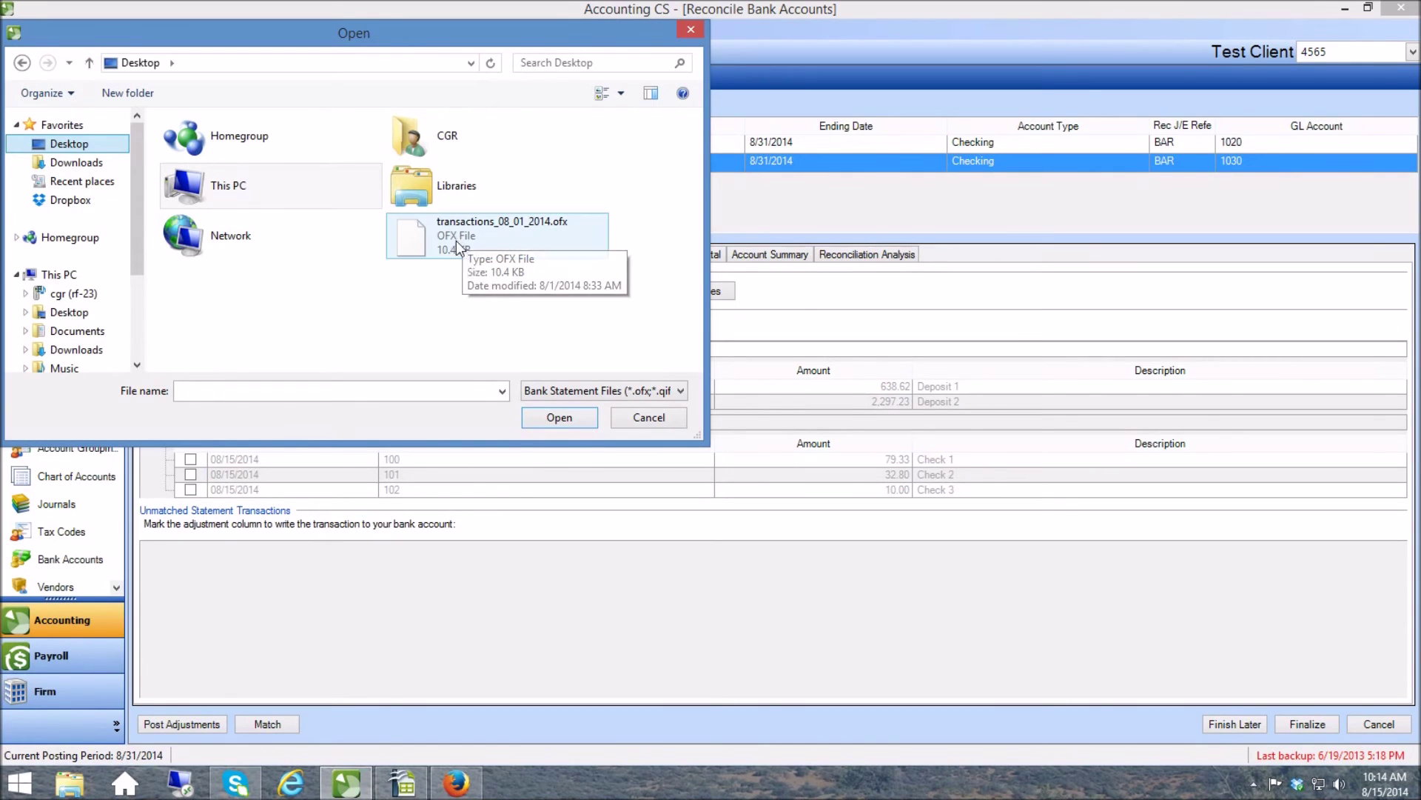
left_click(455, 244)
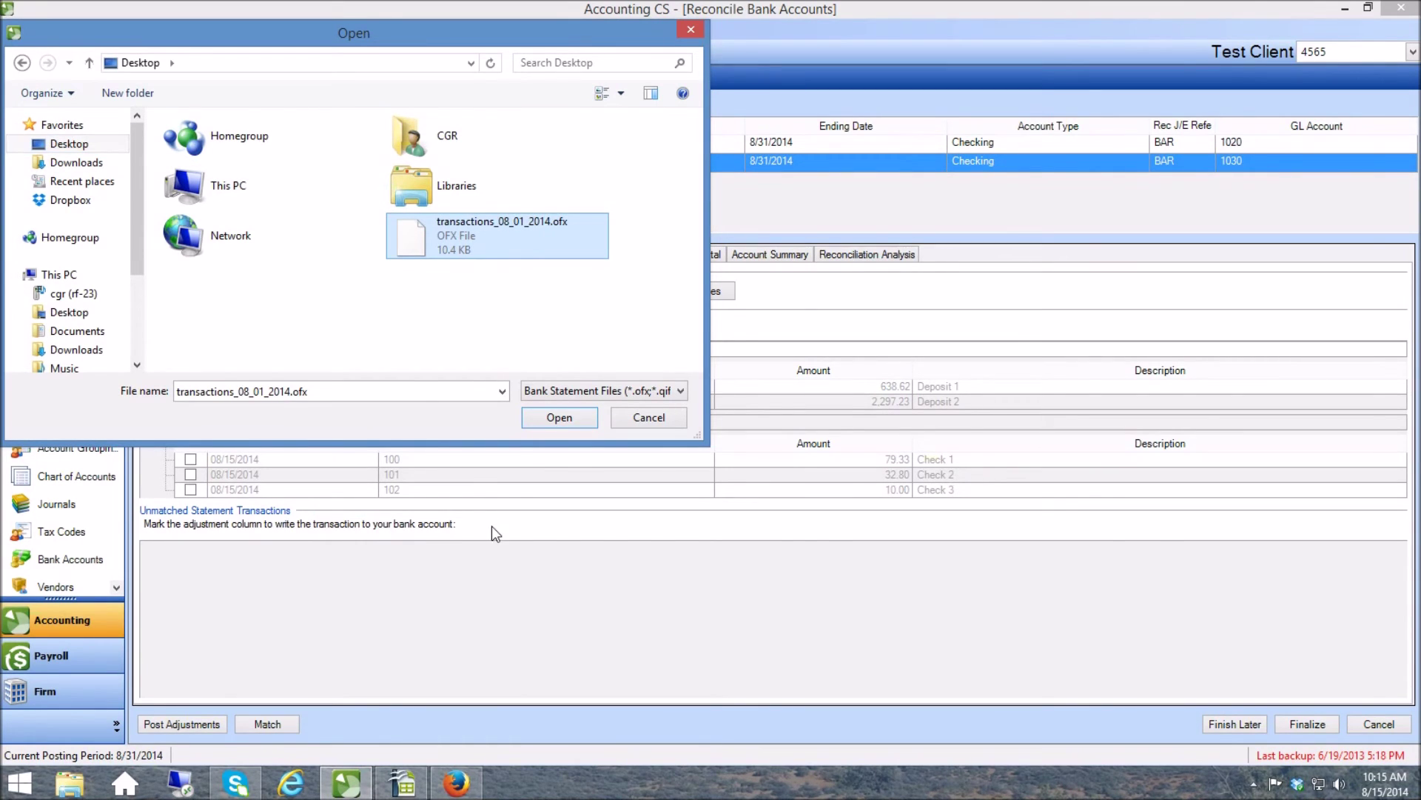
left_click(559, 417)
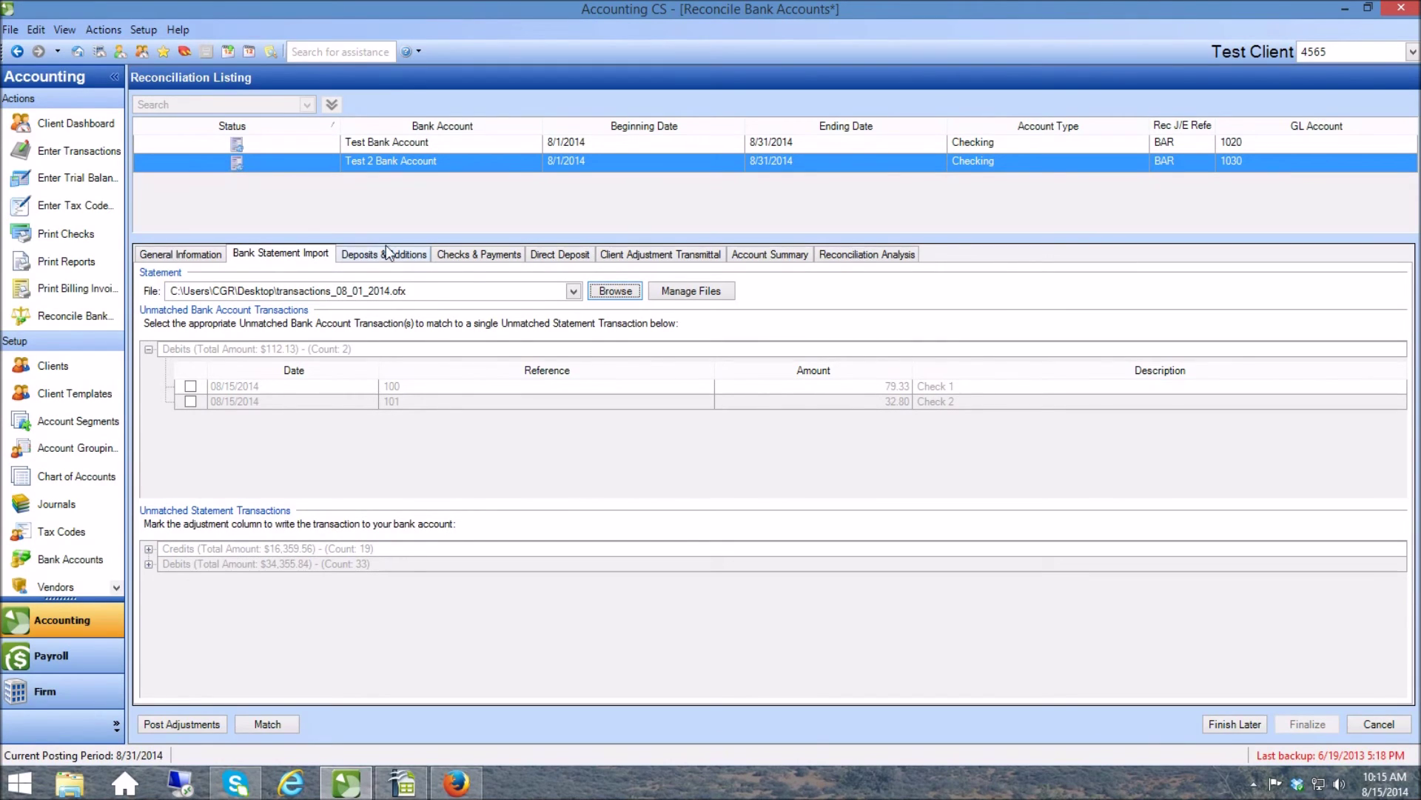
left_click(498, 256)
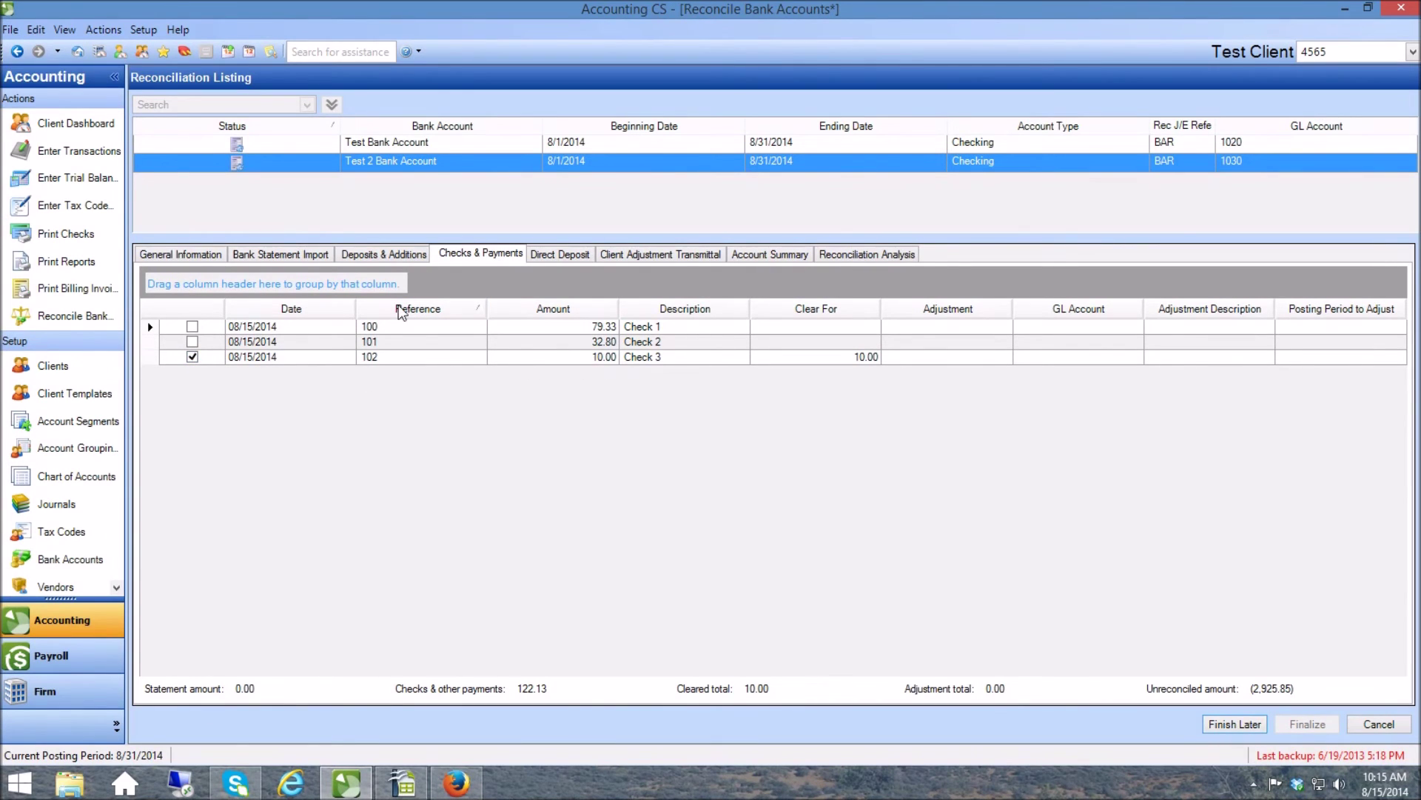
left_click(382, 254)
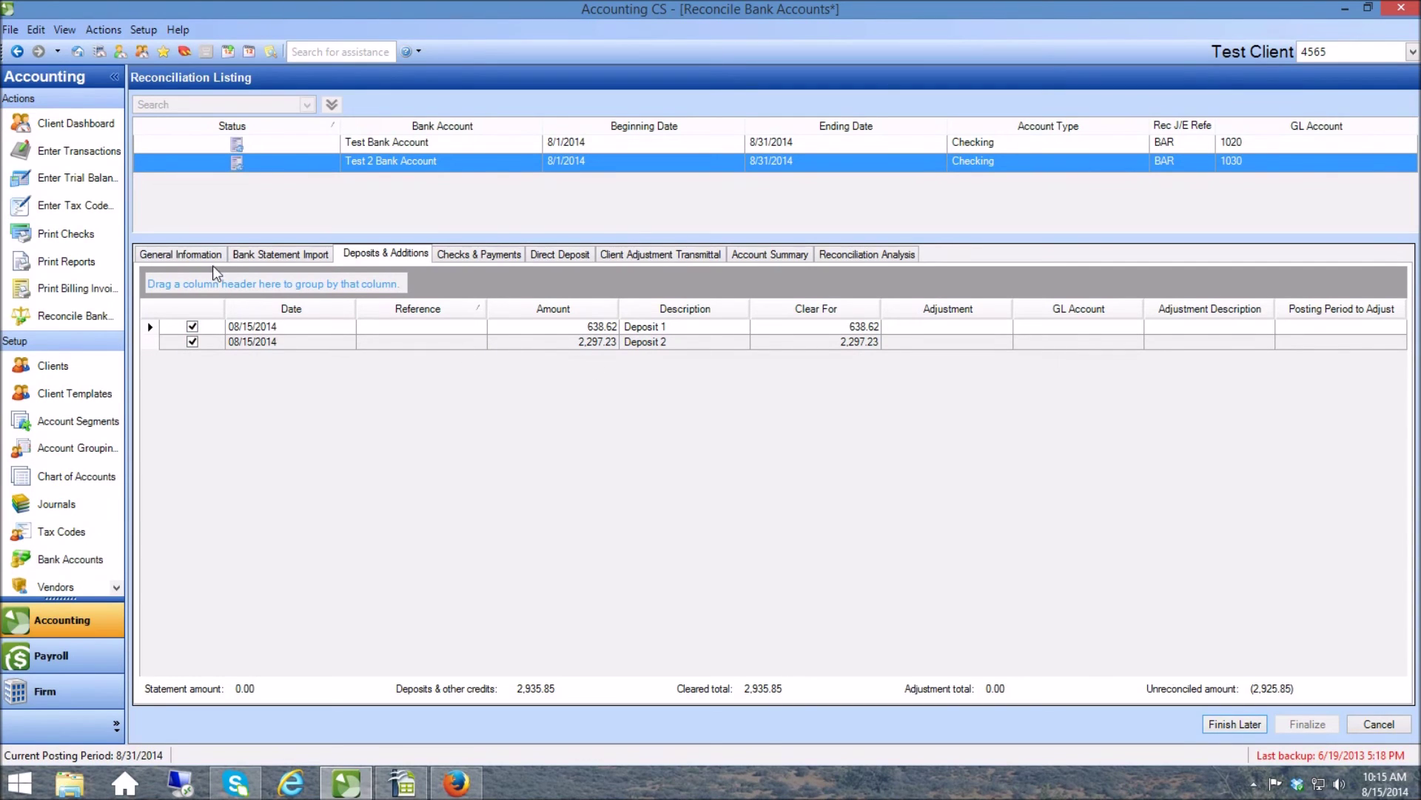
left_click(280, 255)
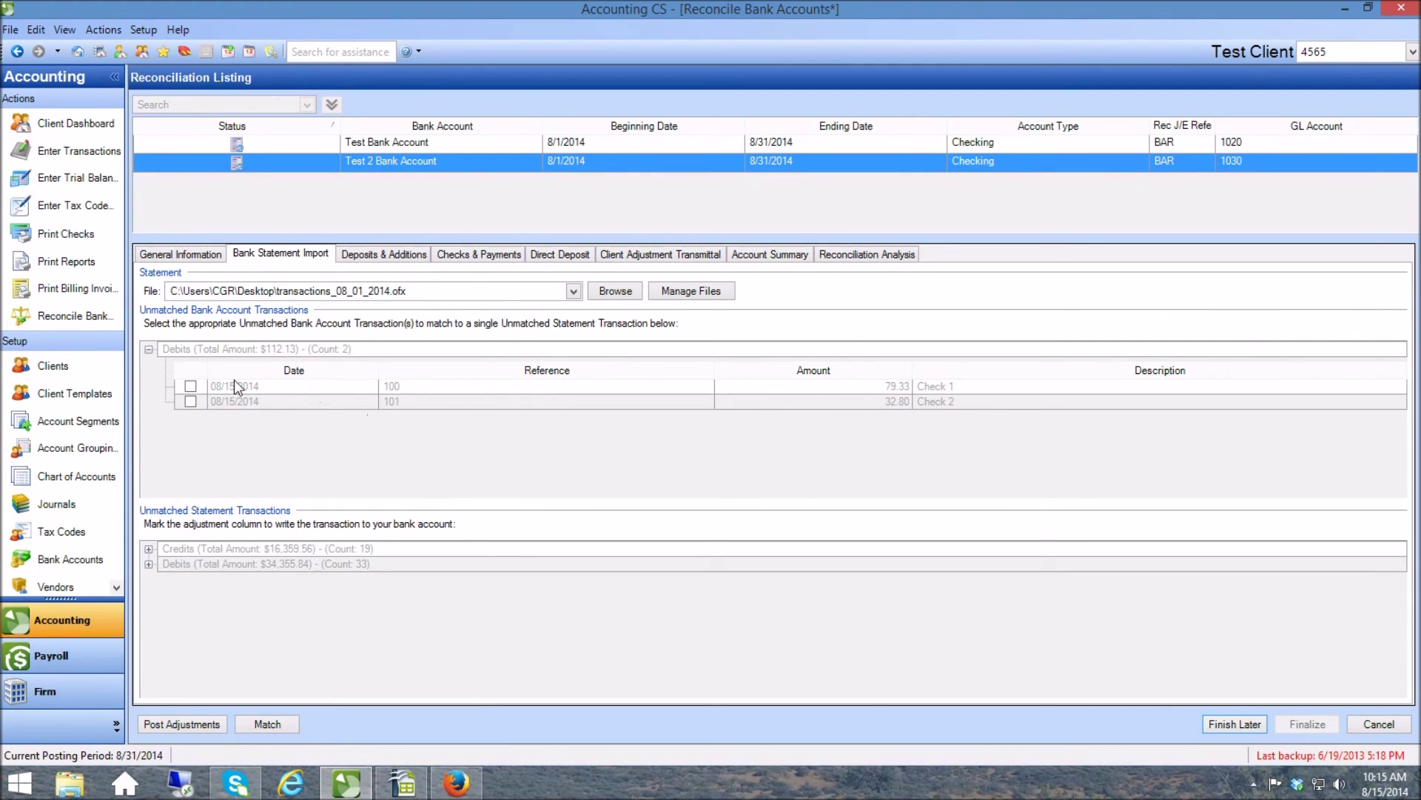
Clear the stray adjustment on CHECK # 5456 and match it with bank Check 1 (79.33)
left_click(149, 563)
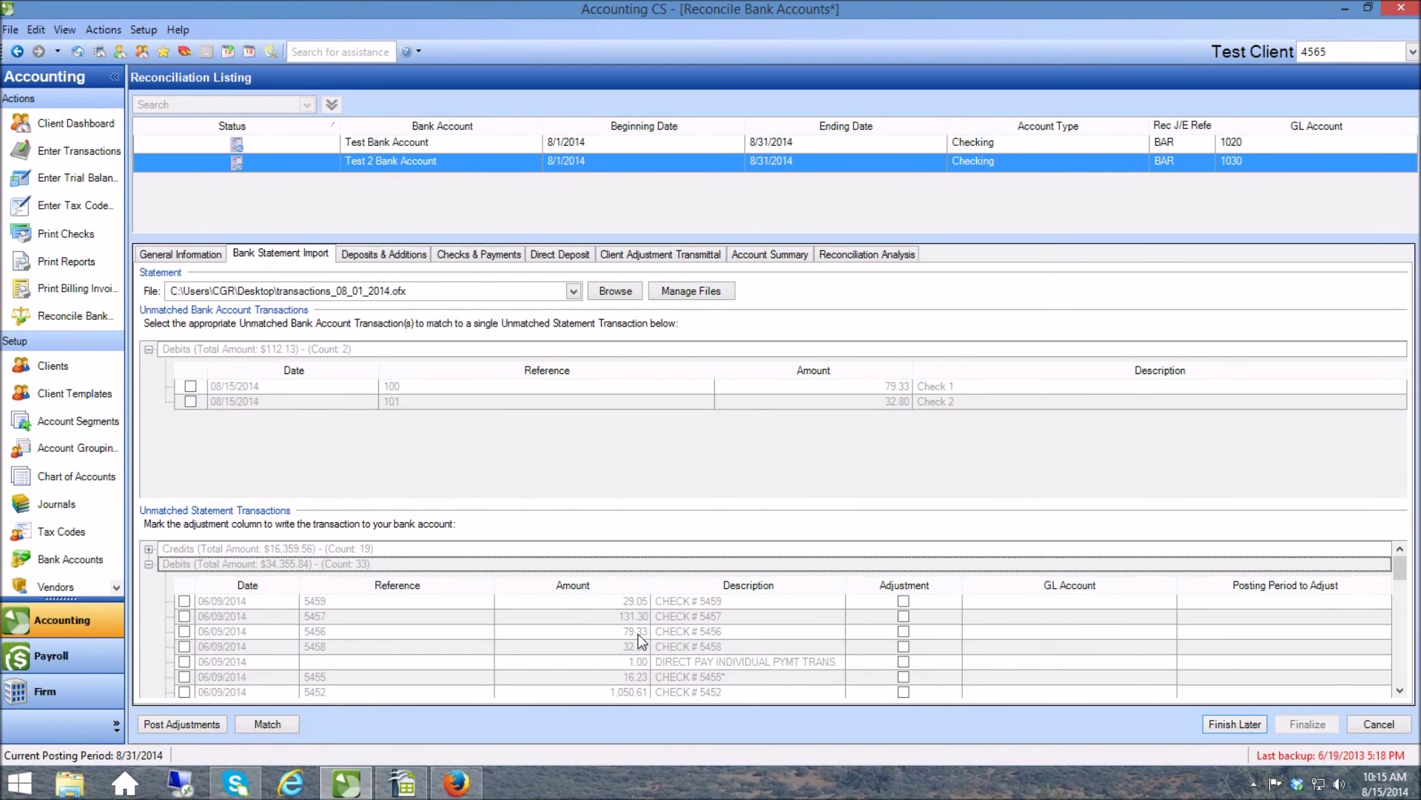
left_click(903, 631)
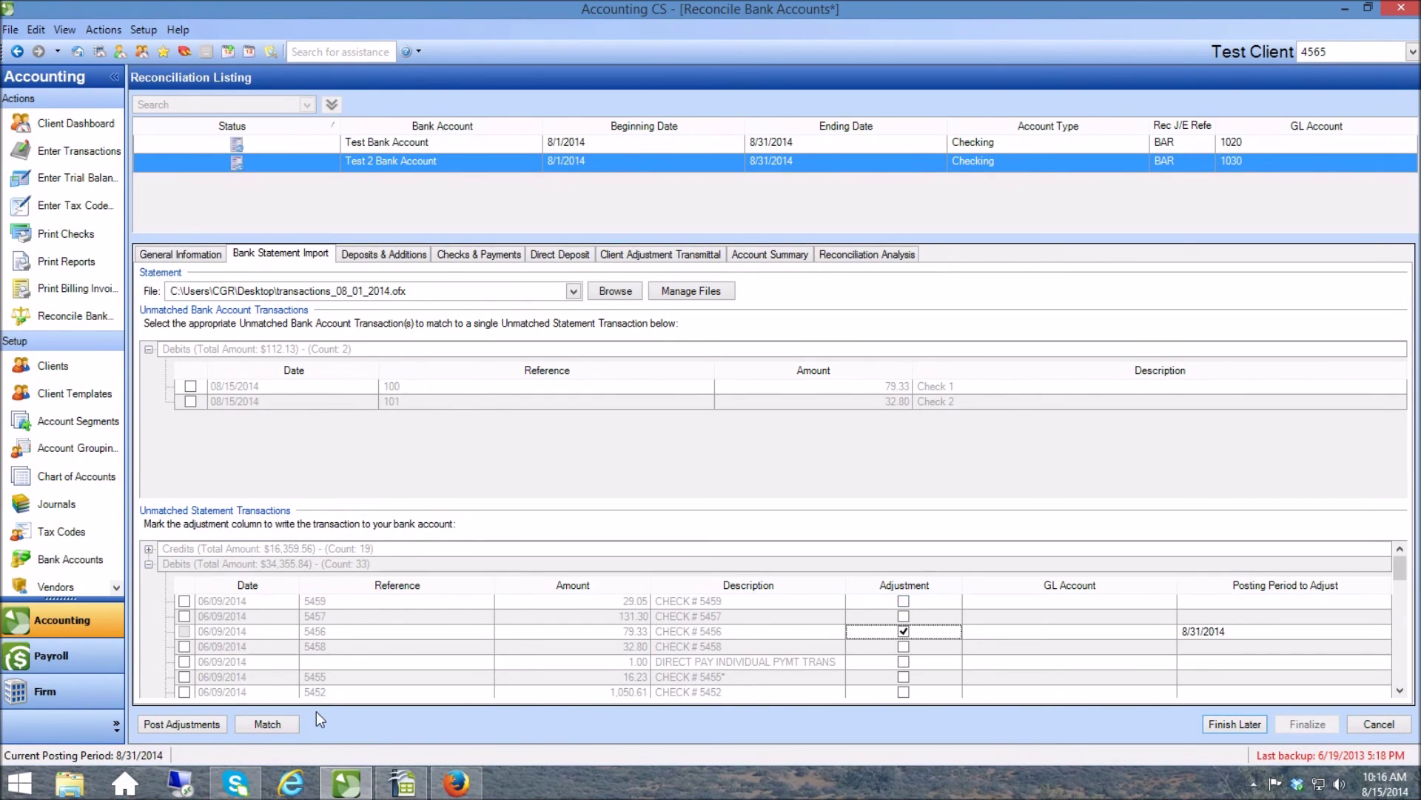
left_click(923, 631)
left_click(907, 631)
left_click(185, 631)
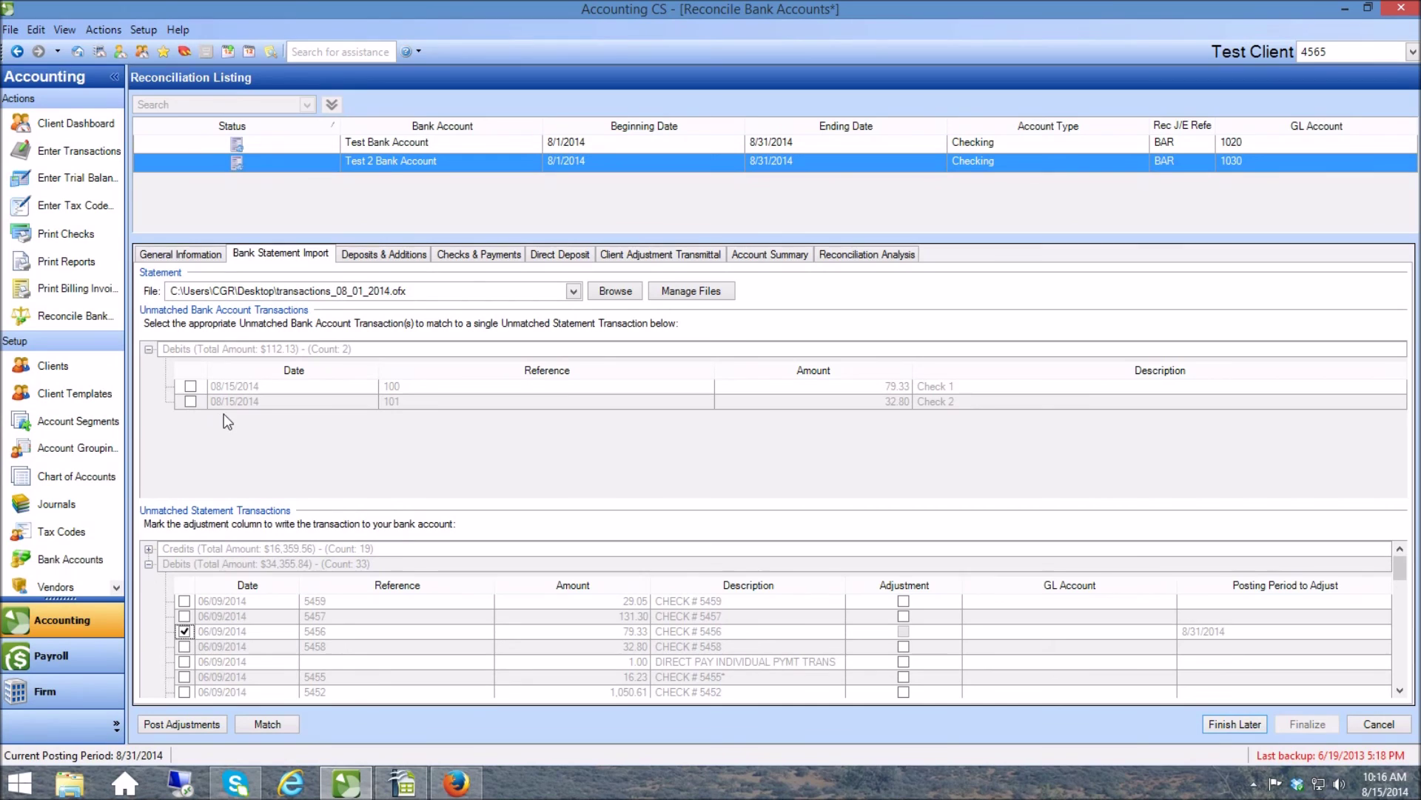
left_click(190, 386)
left_click(265, 725)
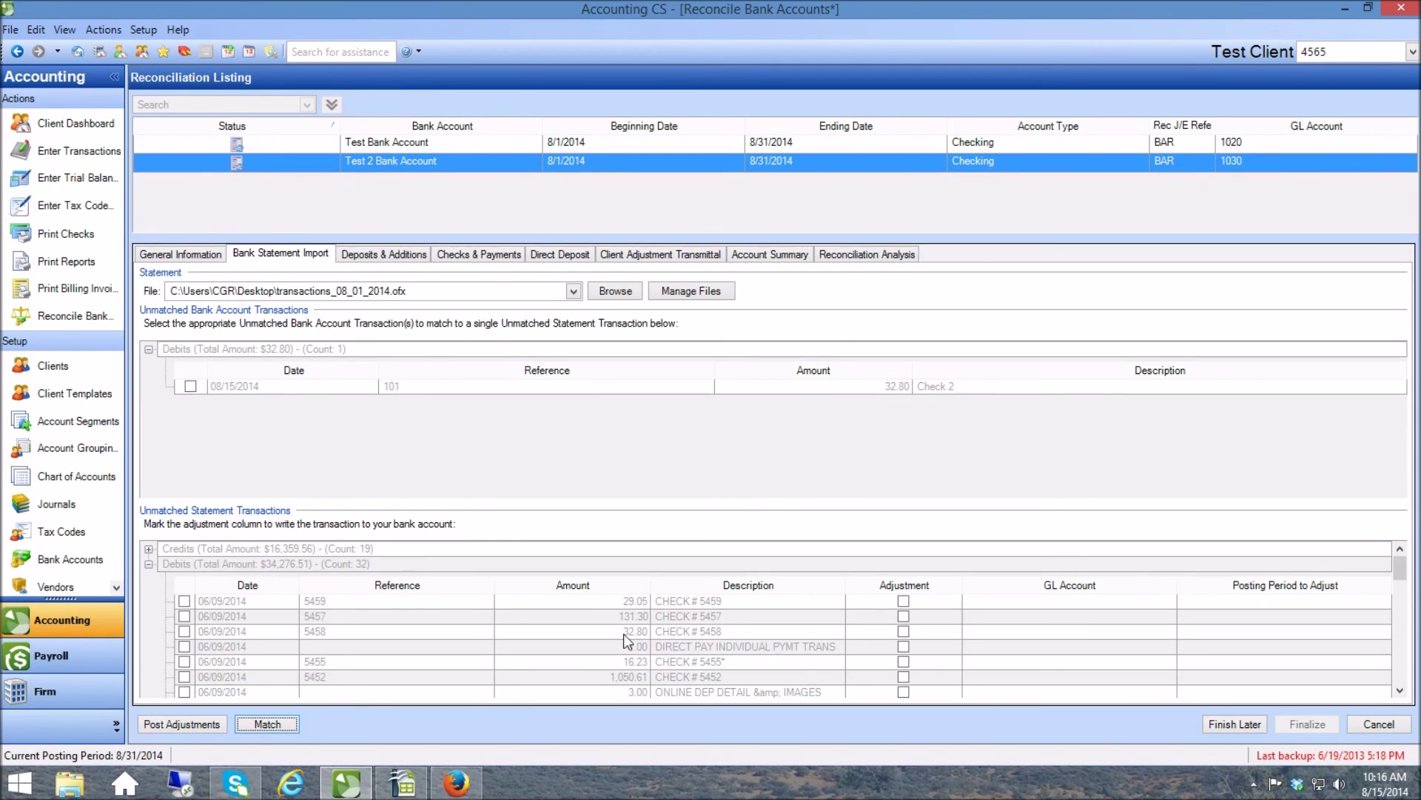
Match bank Check 2 with statement check 5458
left_click(184, 631)
left_click(189, 386)
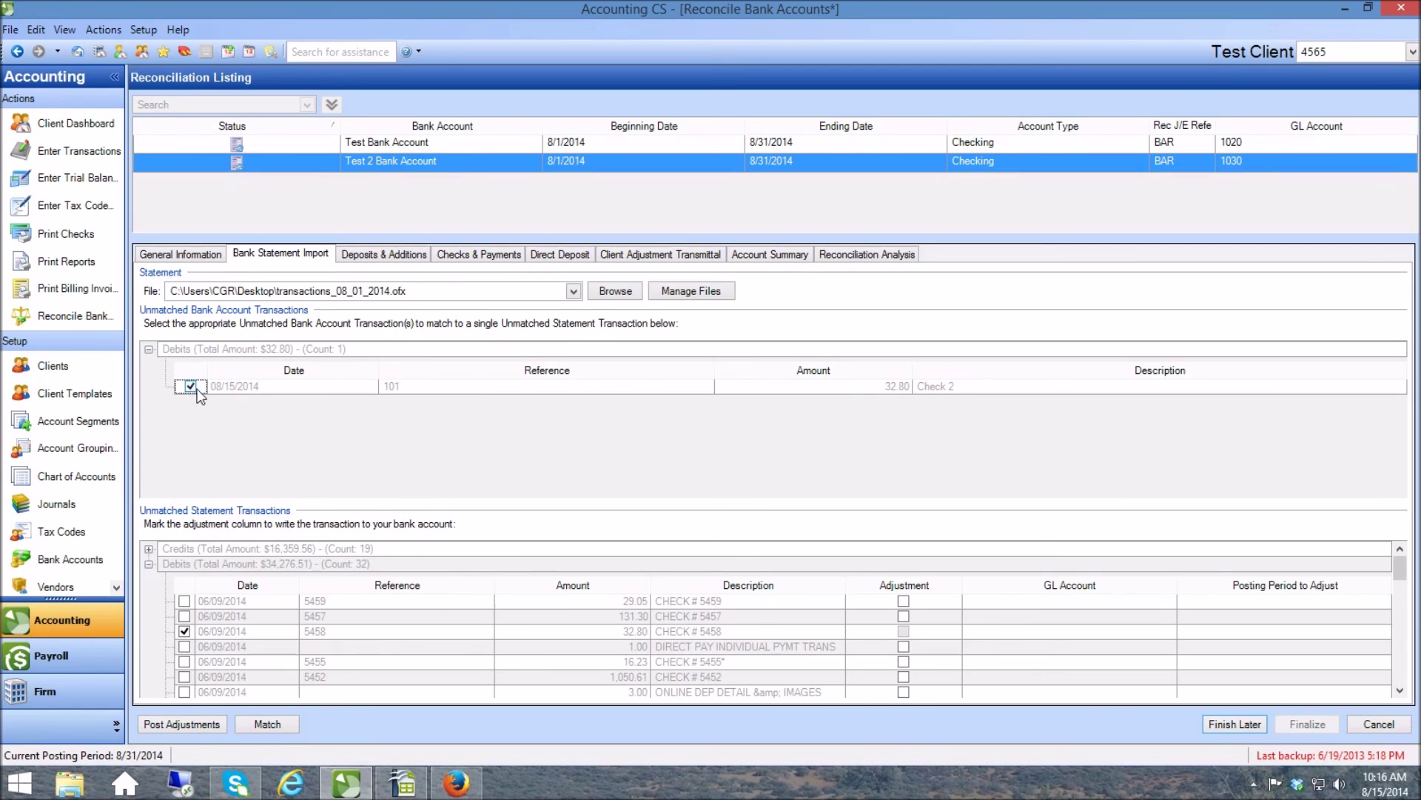
left_click(265, 724)
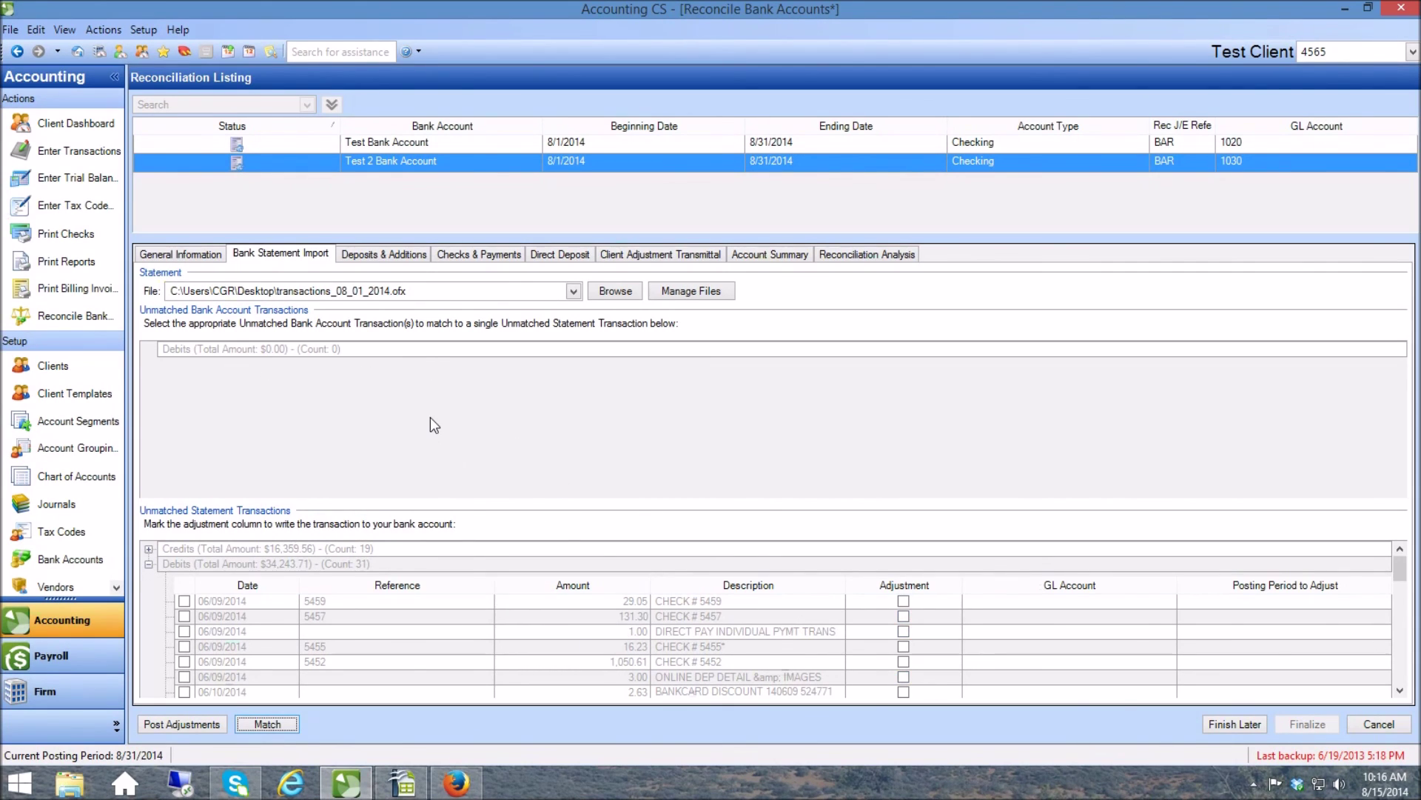
Flag checks 5459 (29.05), 5457 (131.30), 5455* (16.23) and the 1.00 direct pay as adjustments
left_click(903, 600)
left_click(904, 615)
left_click(903, 631)
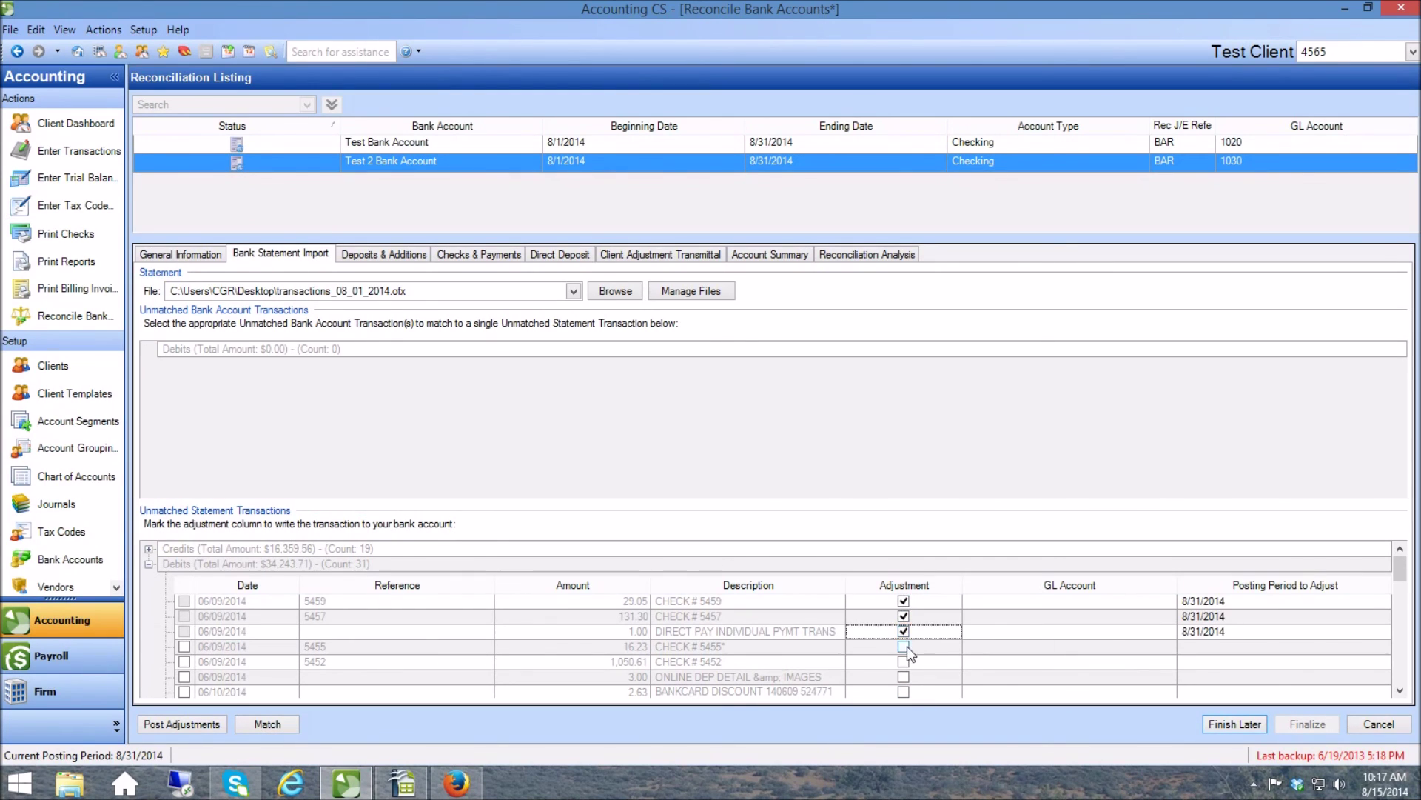
left_click(904, 646)
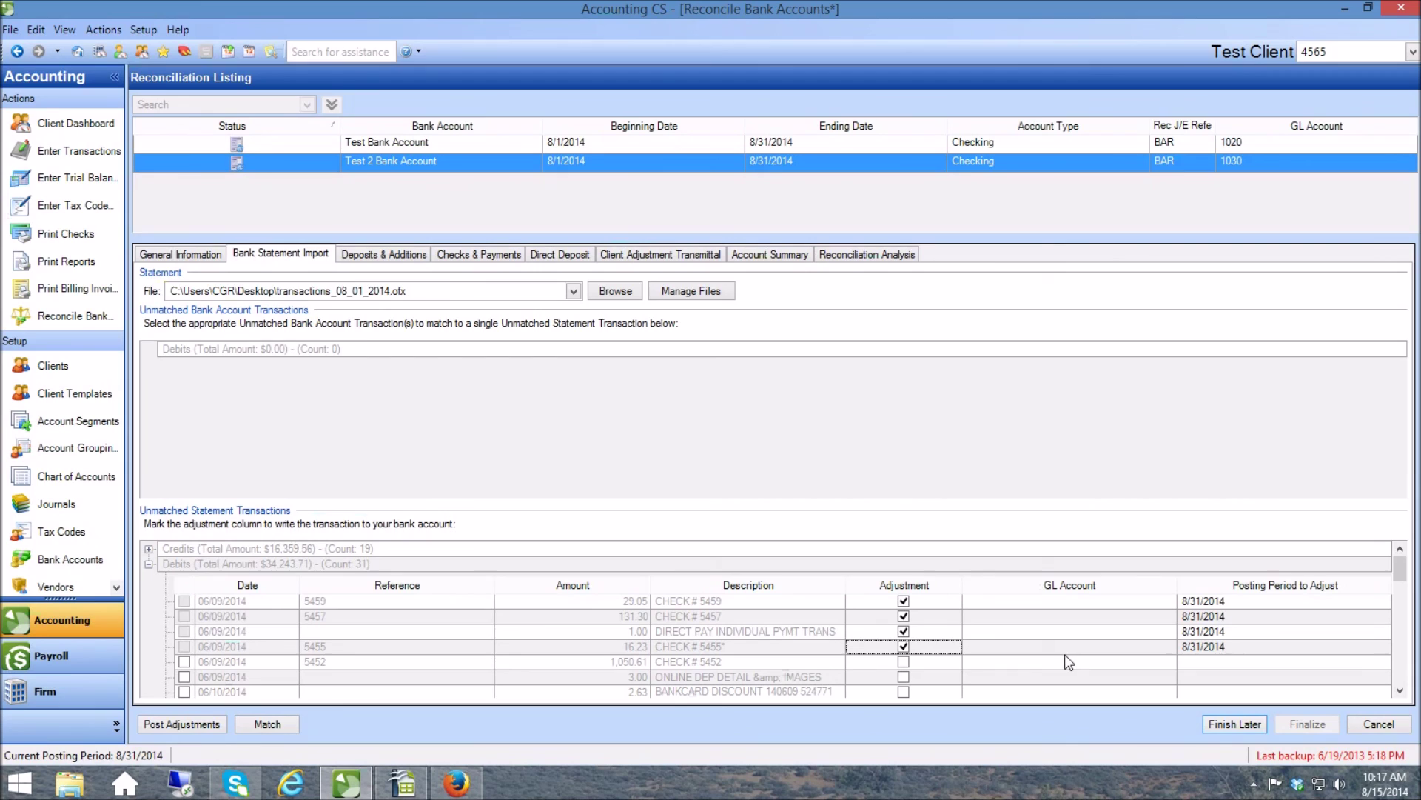